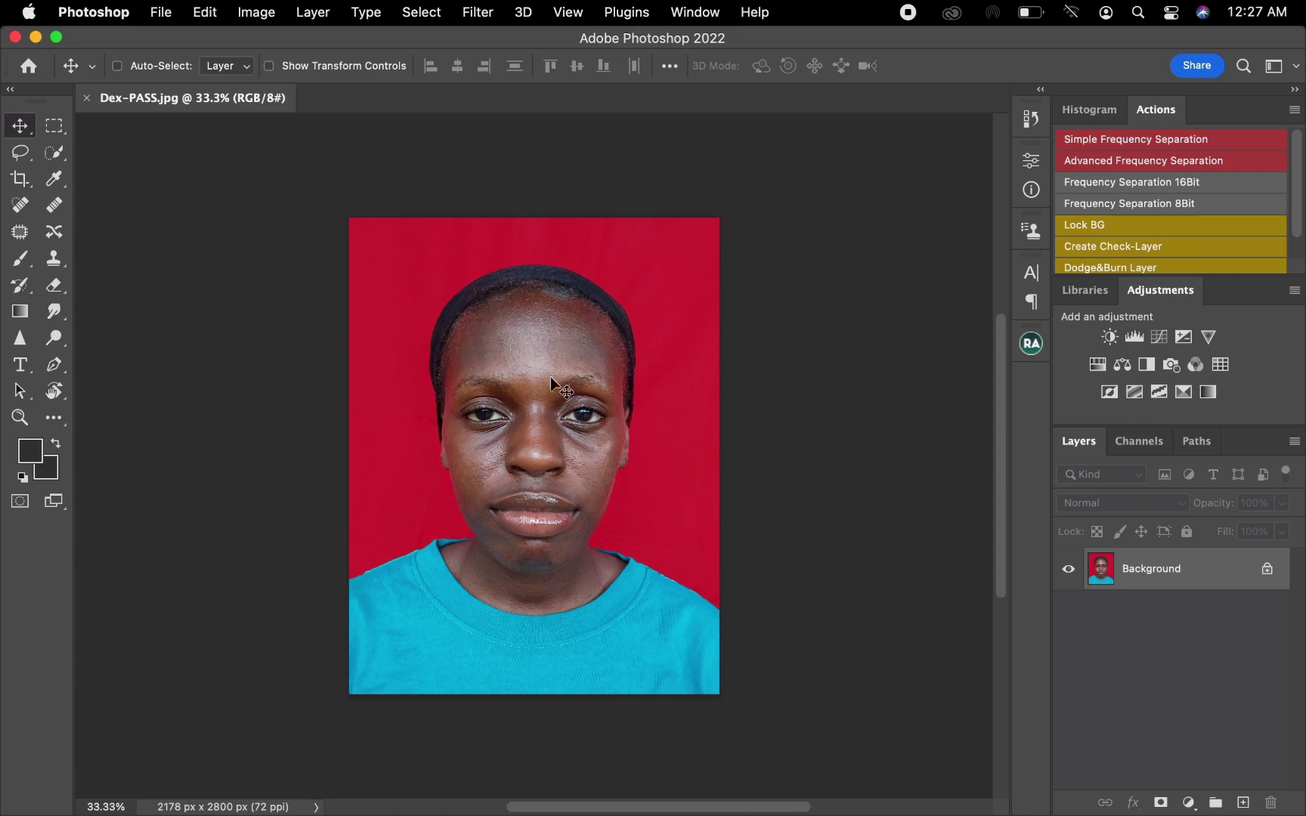
# Step: Crop the portrait photo to a 35 by 45 aspect ratio and apply the crop
pyautogui.click(25, 185)
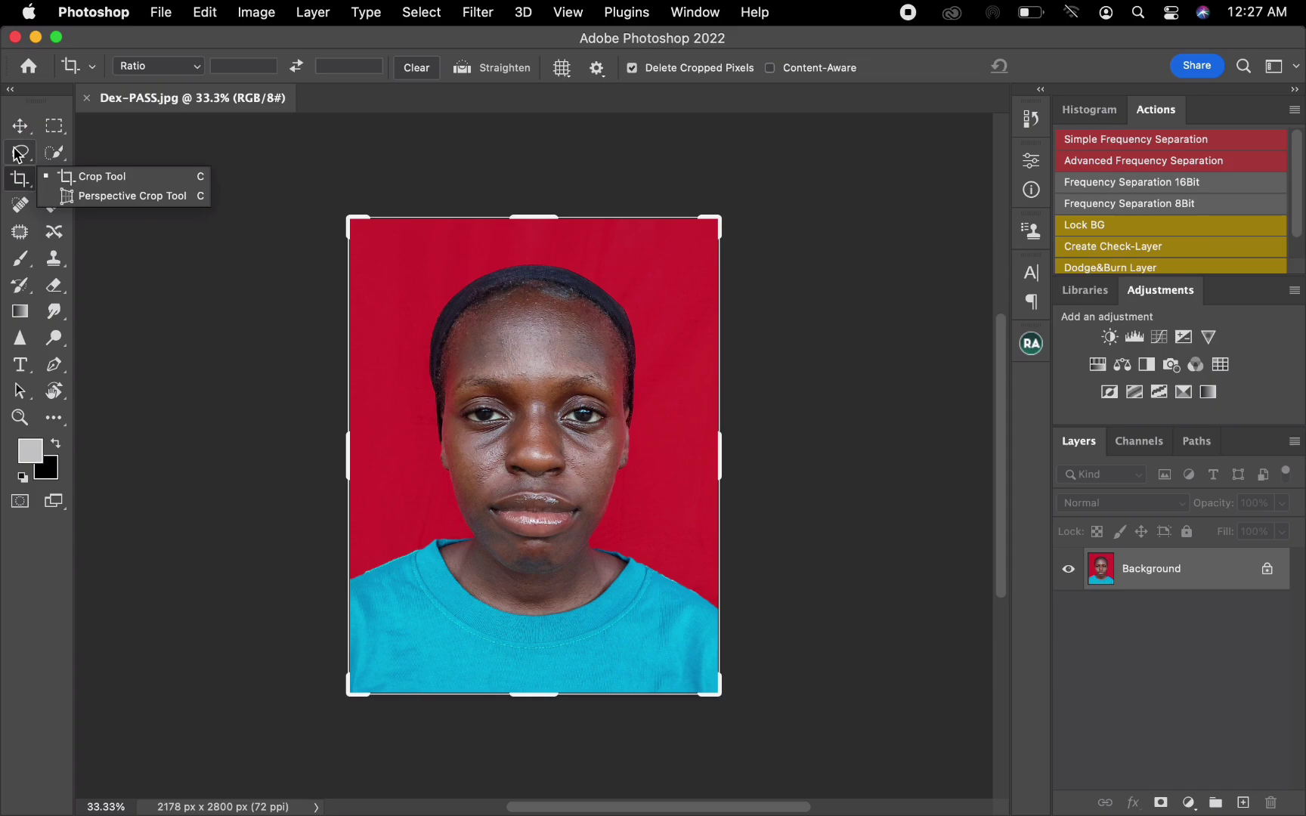
pyautogui.click(167, 72)
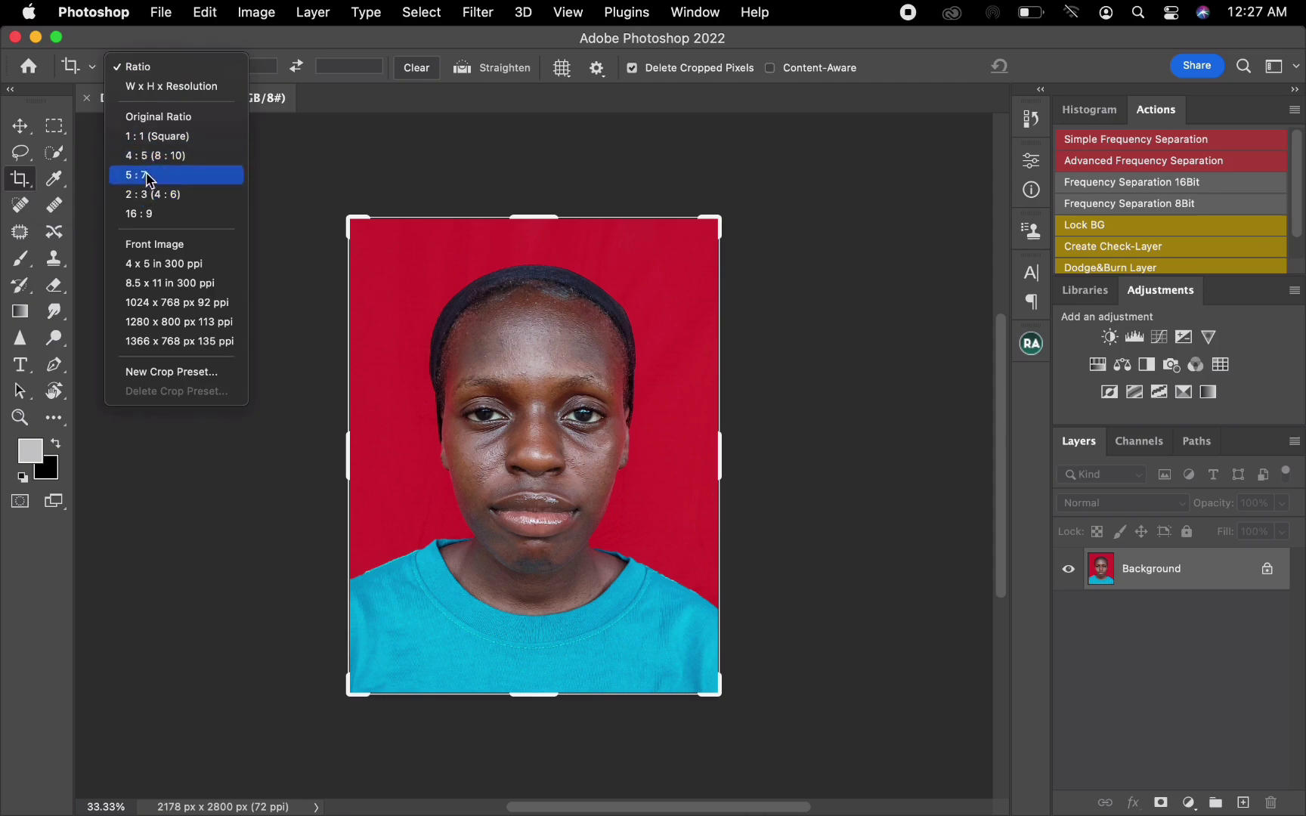
pyautogui.click(178, 74)
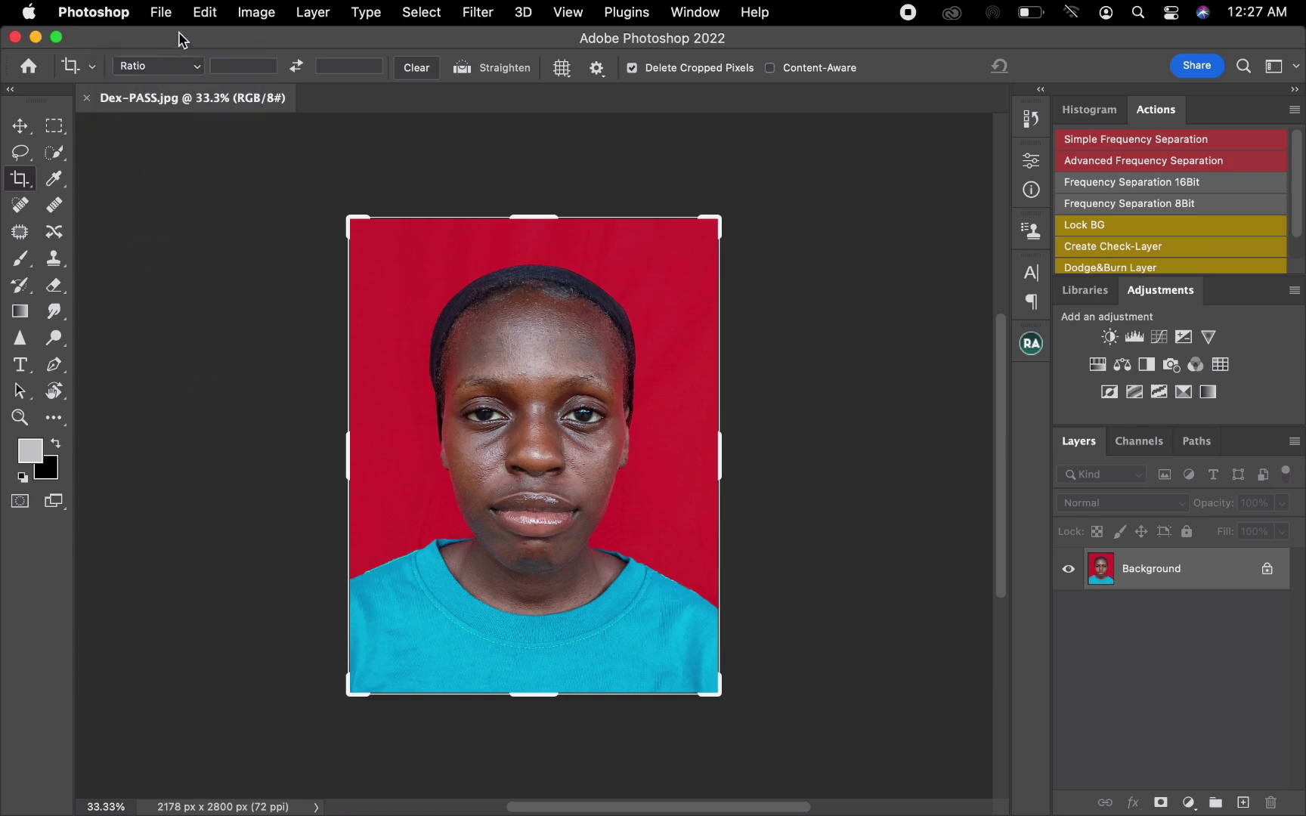
pyautogui.click(231, 61)
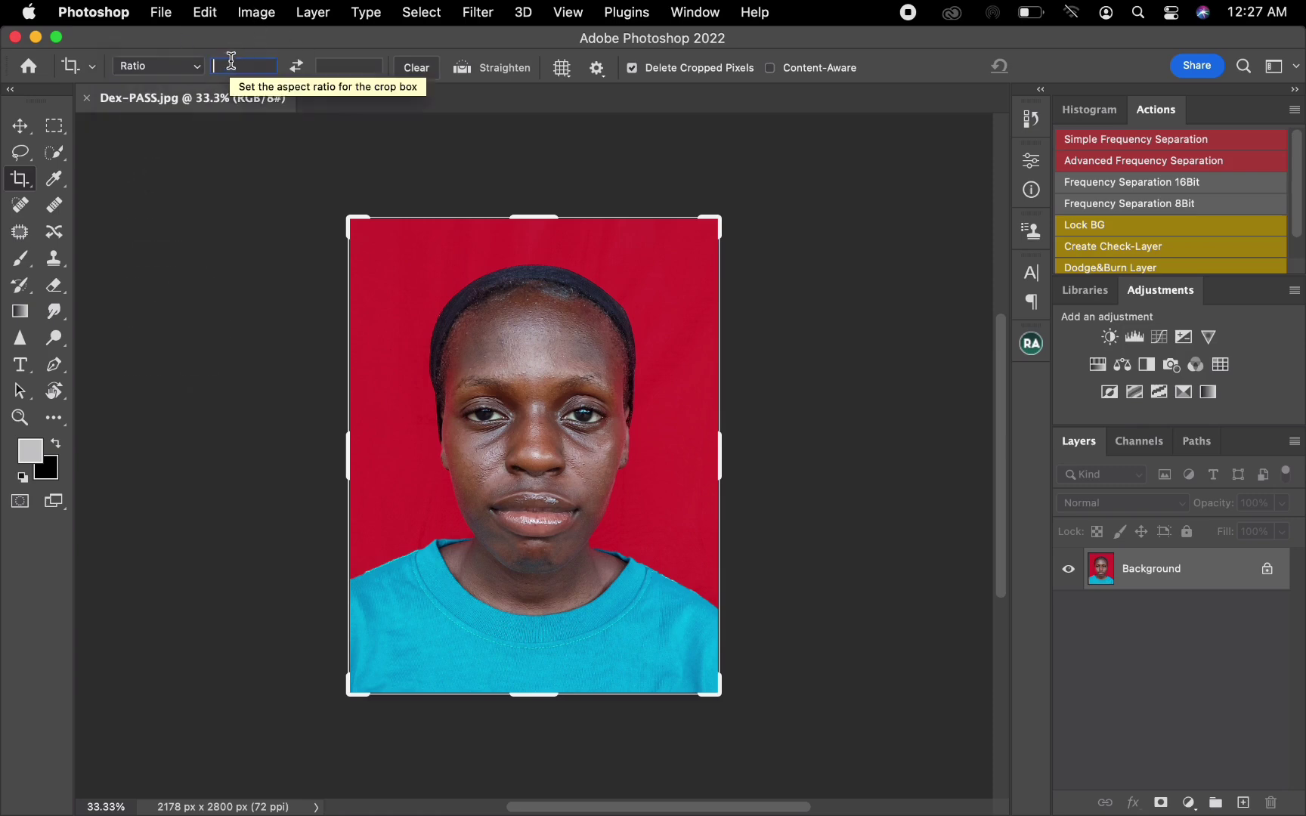
pyautogui.write('35')
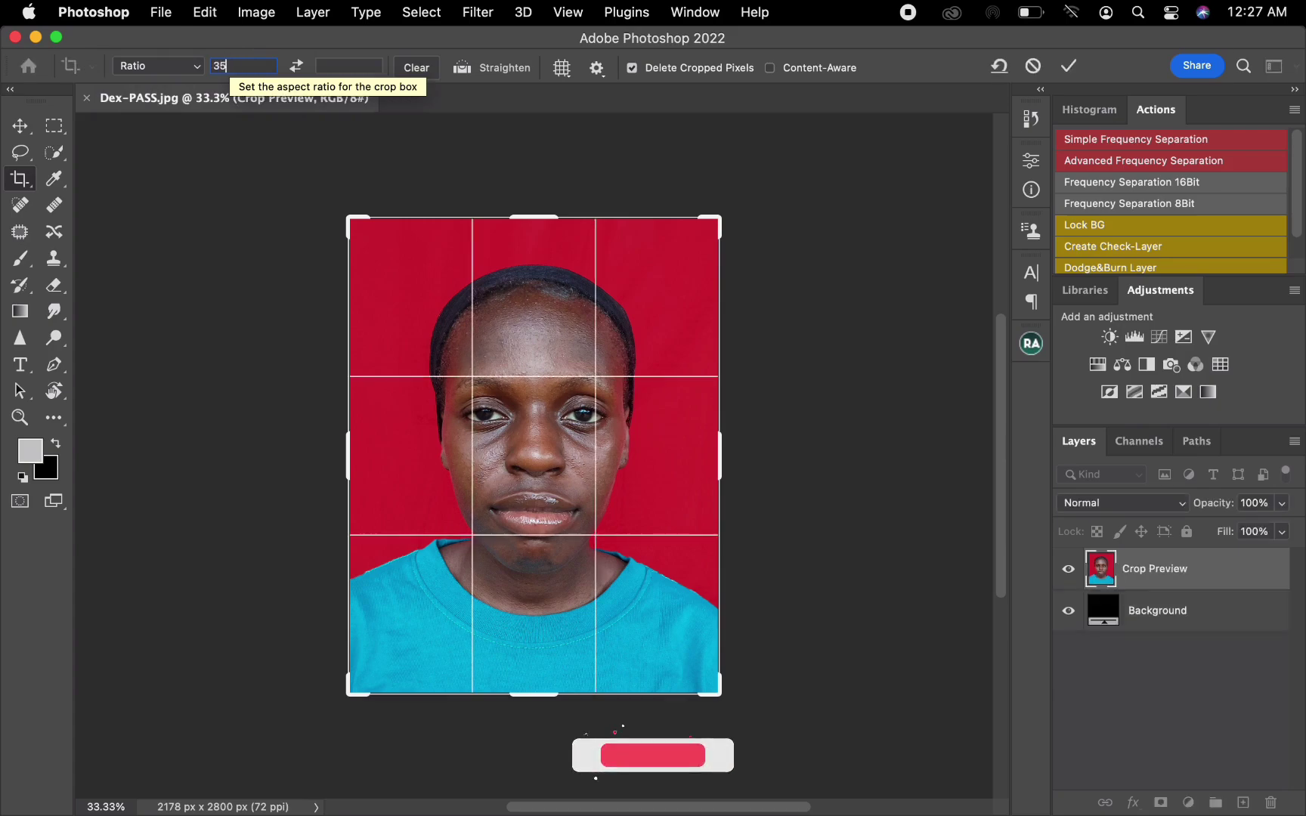
pyautogui.click(344, 64)
pyautogui.write('45')
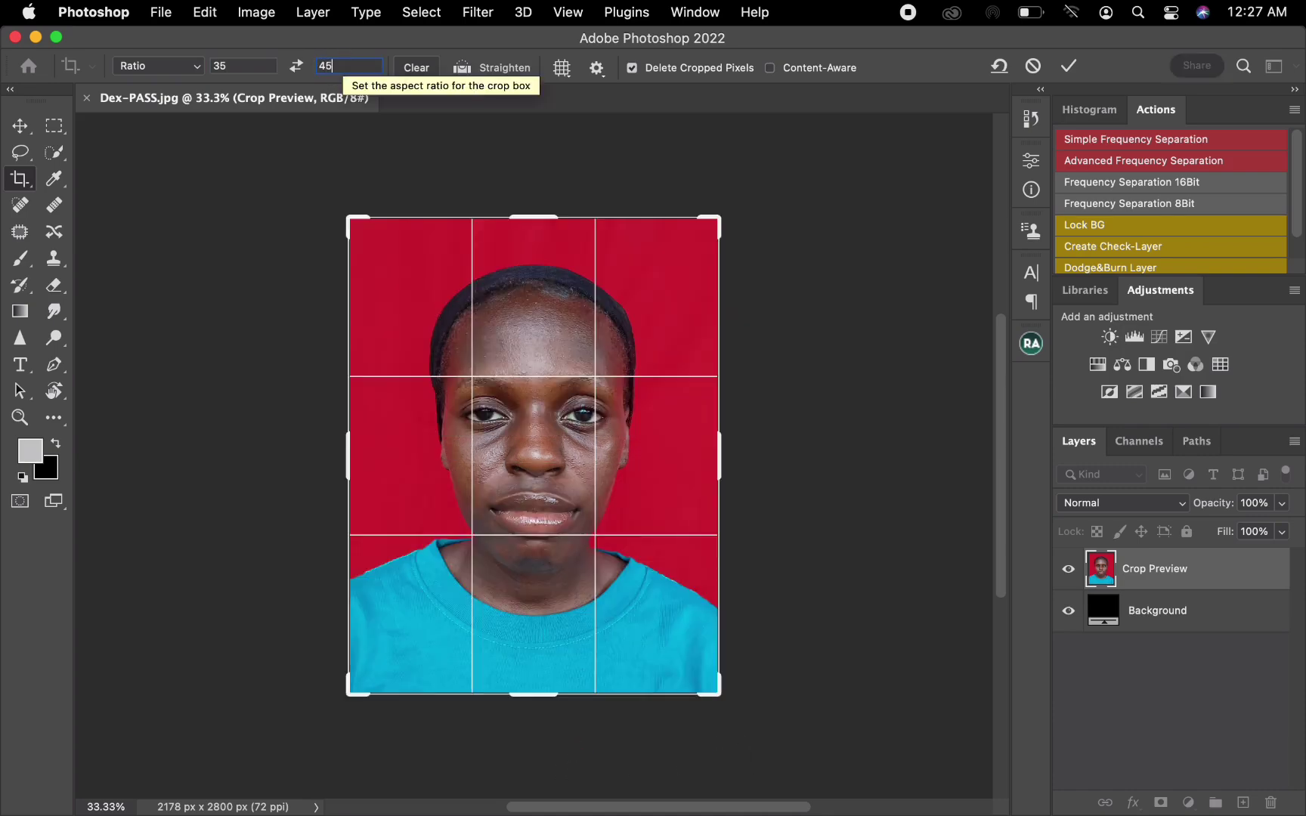
pyautogui.press('Return')
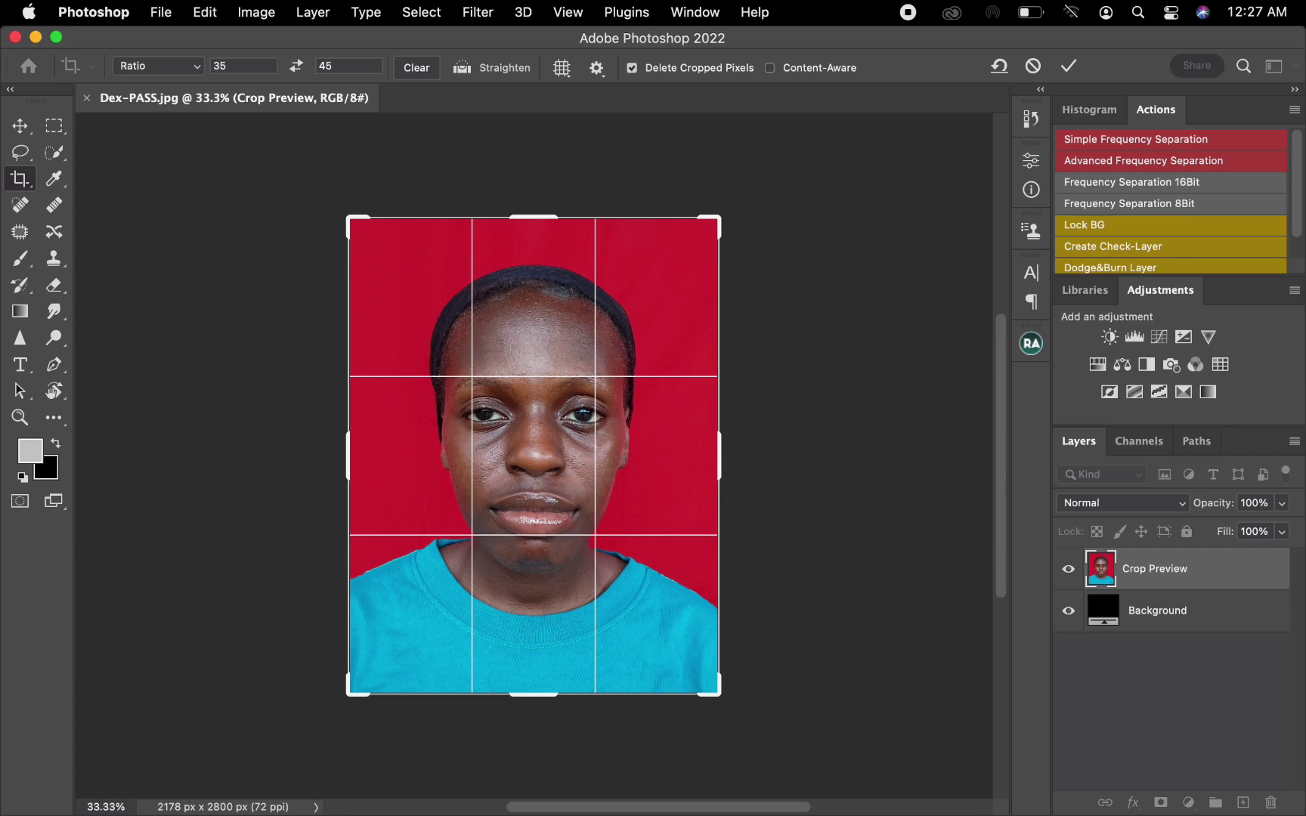
pyautogui.click(1069, 66)
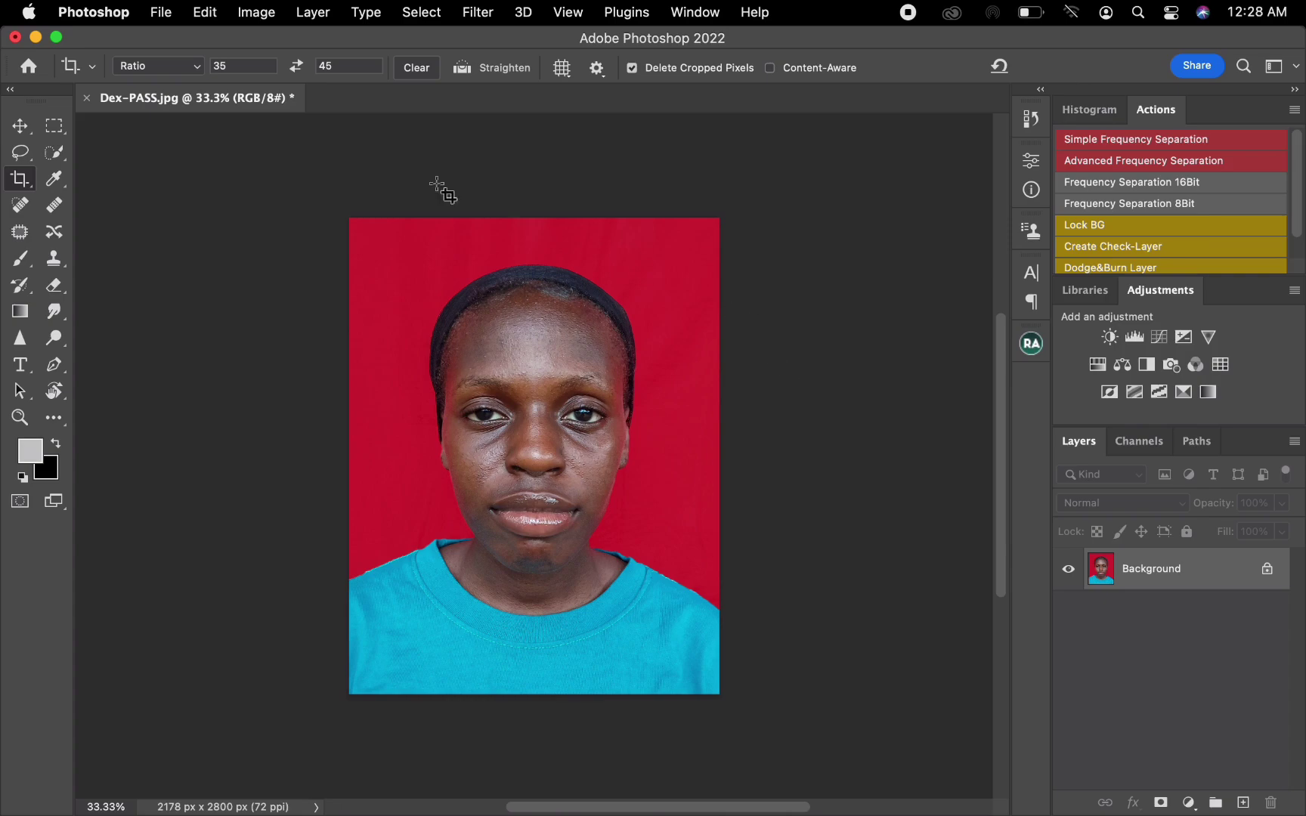
# Step: Create a new landscape document 6 inches wide and 4 inches high at 300 pixels/inch with a white background
pyautogui.click(161, 12)
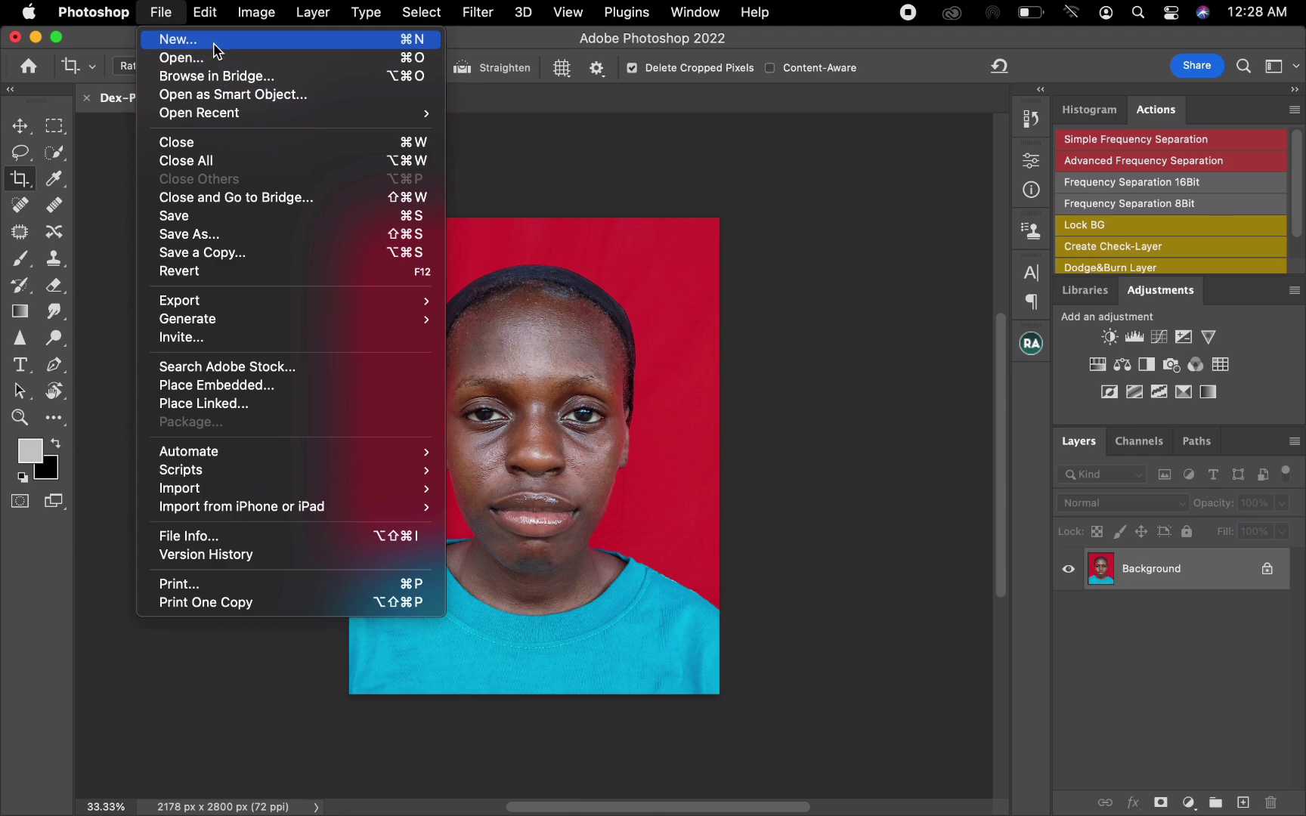
pyautogui.click(239, 42)
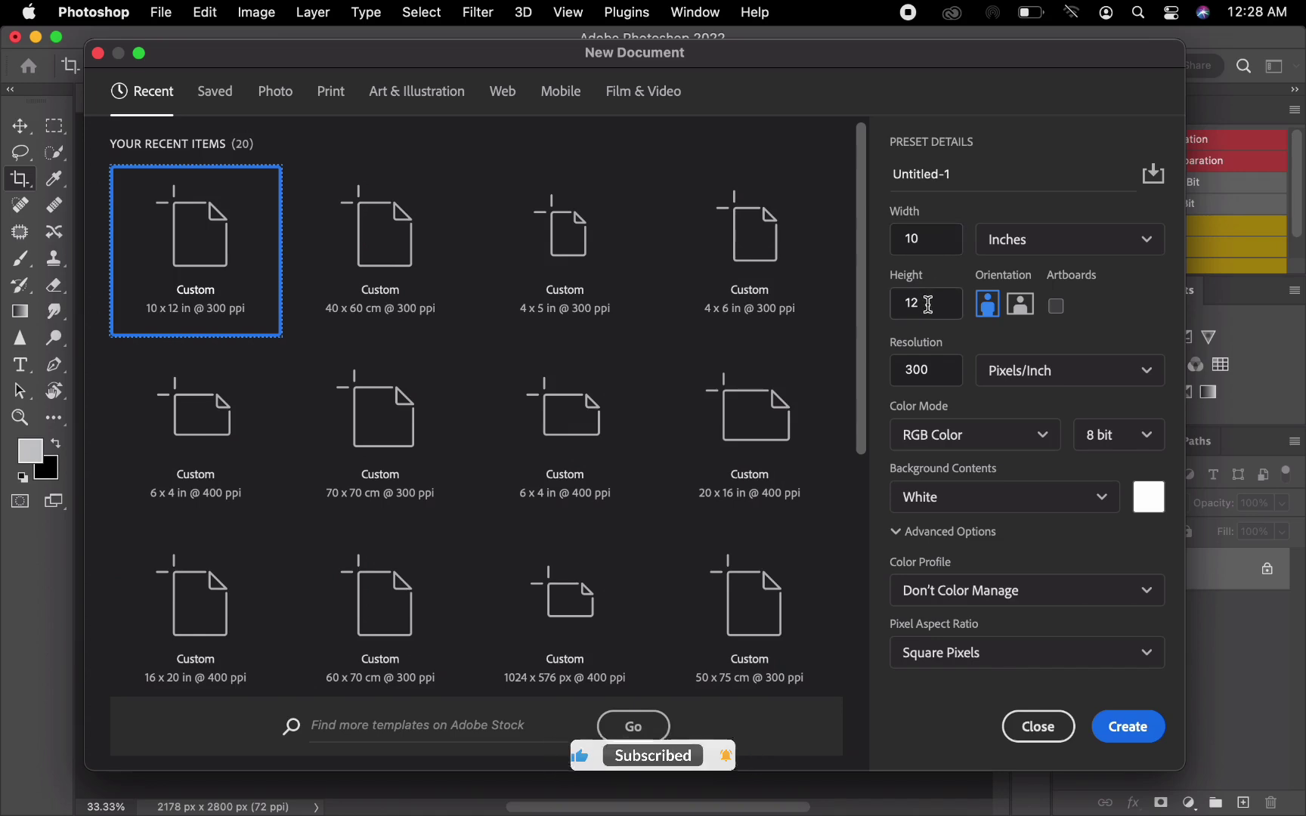
pyautogui.click(1022, 306)
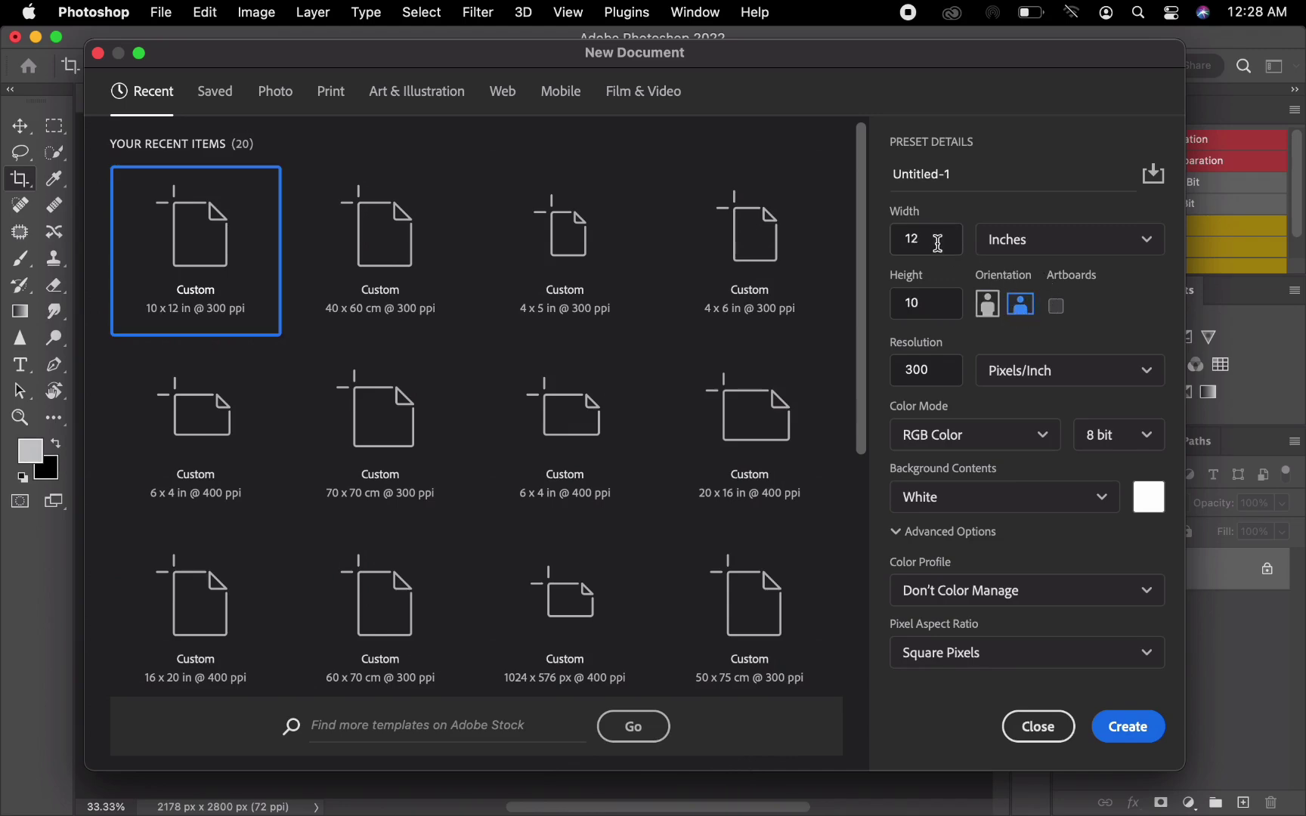
pyautogui.moveTo(938, 246); pyautogui.dragTo(890, 232)
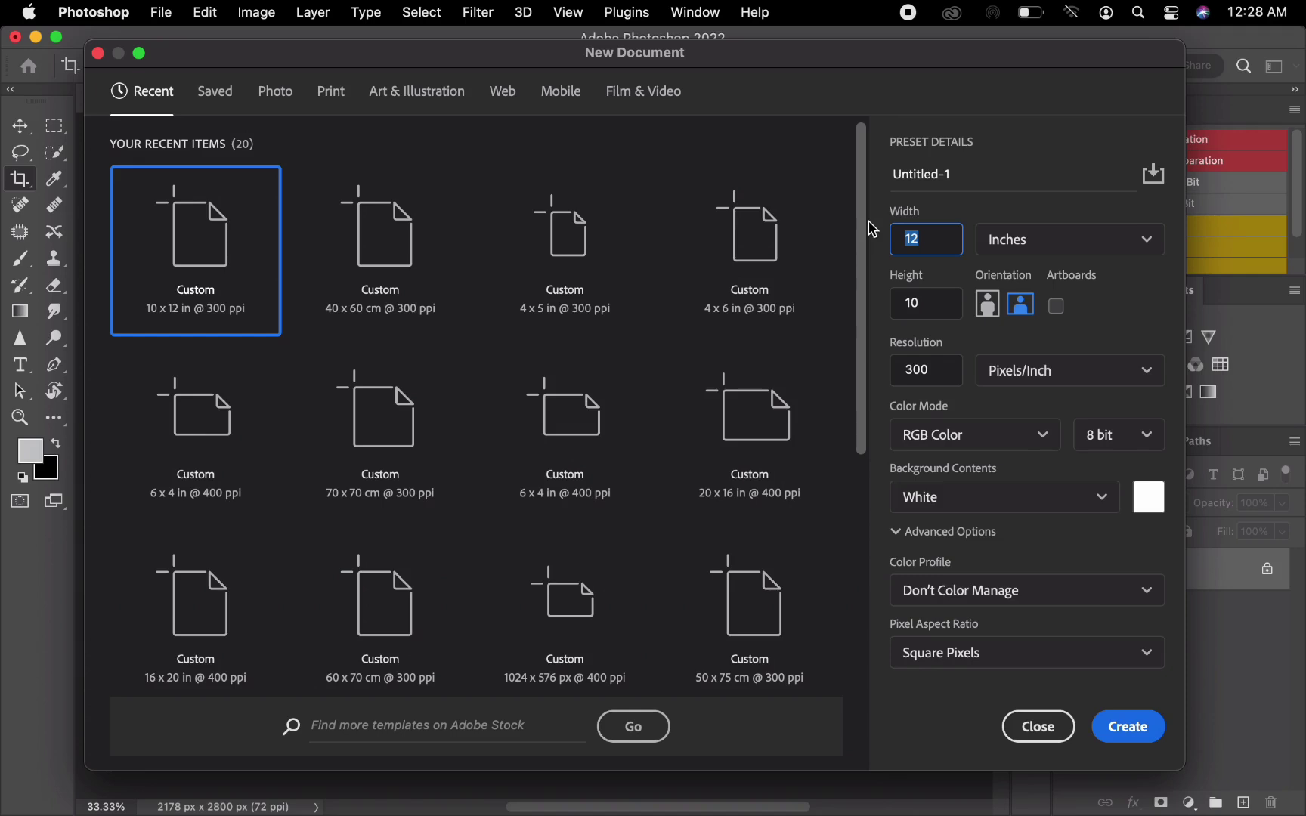
pyautogui.write('6')
pyautogui.moveTo(930, 302); pyautogui.dragTo(876, 322)
pyautogui.write('4')
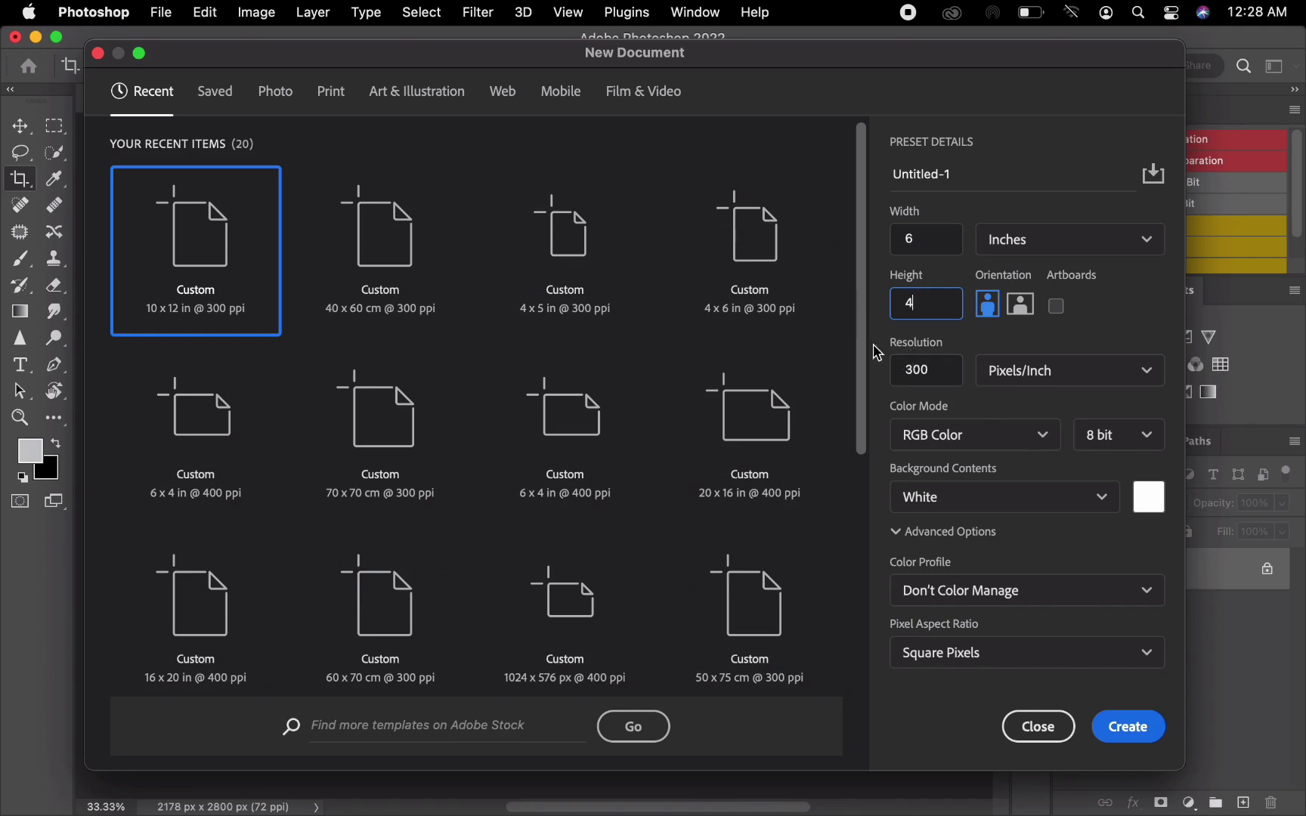
pyautogui.click(1044, 377)
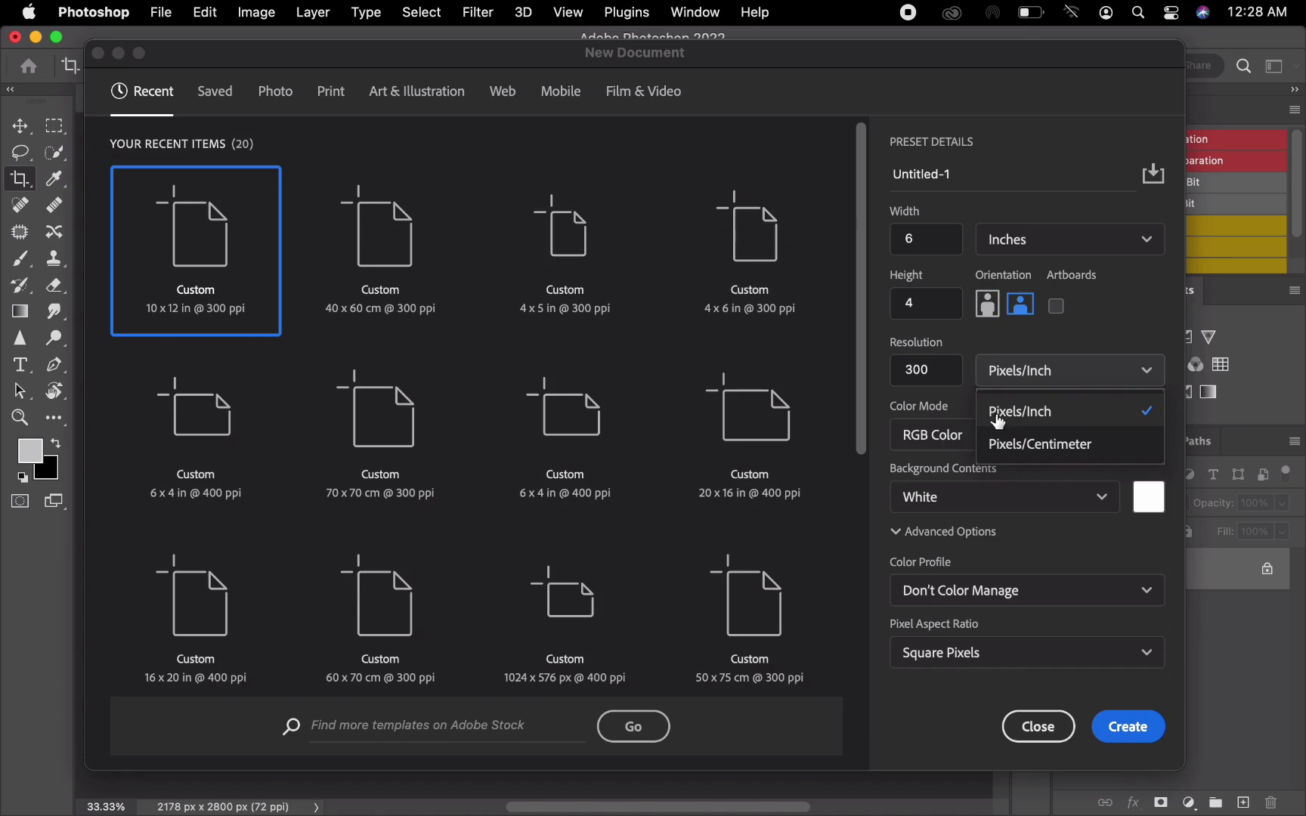
pyautogui.click(1037, 371)
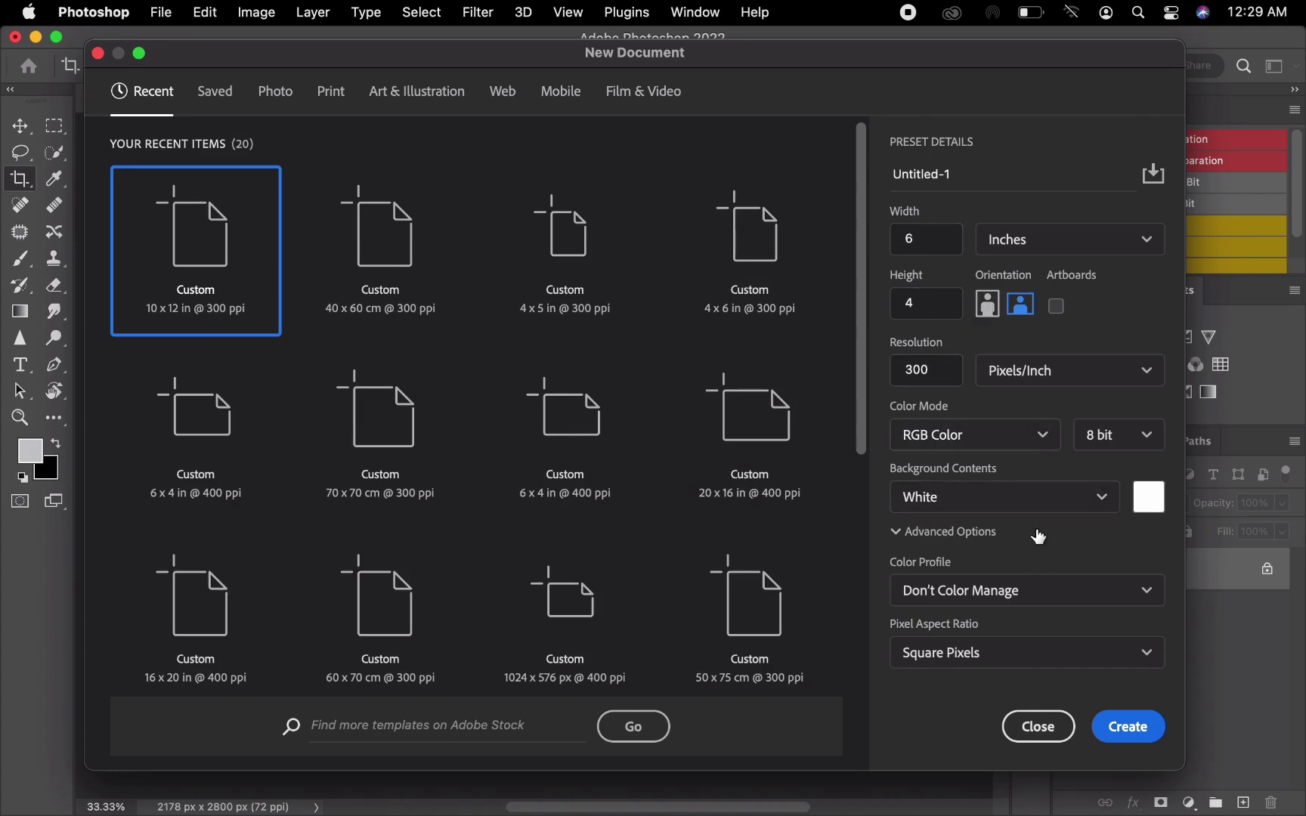
pyautogui.click(1115, 726)
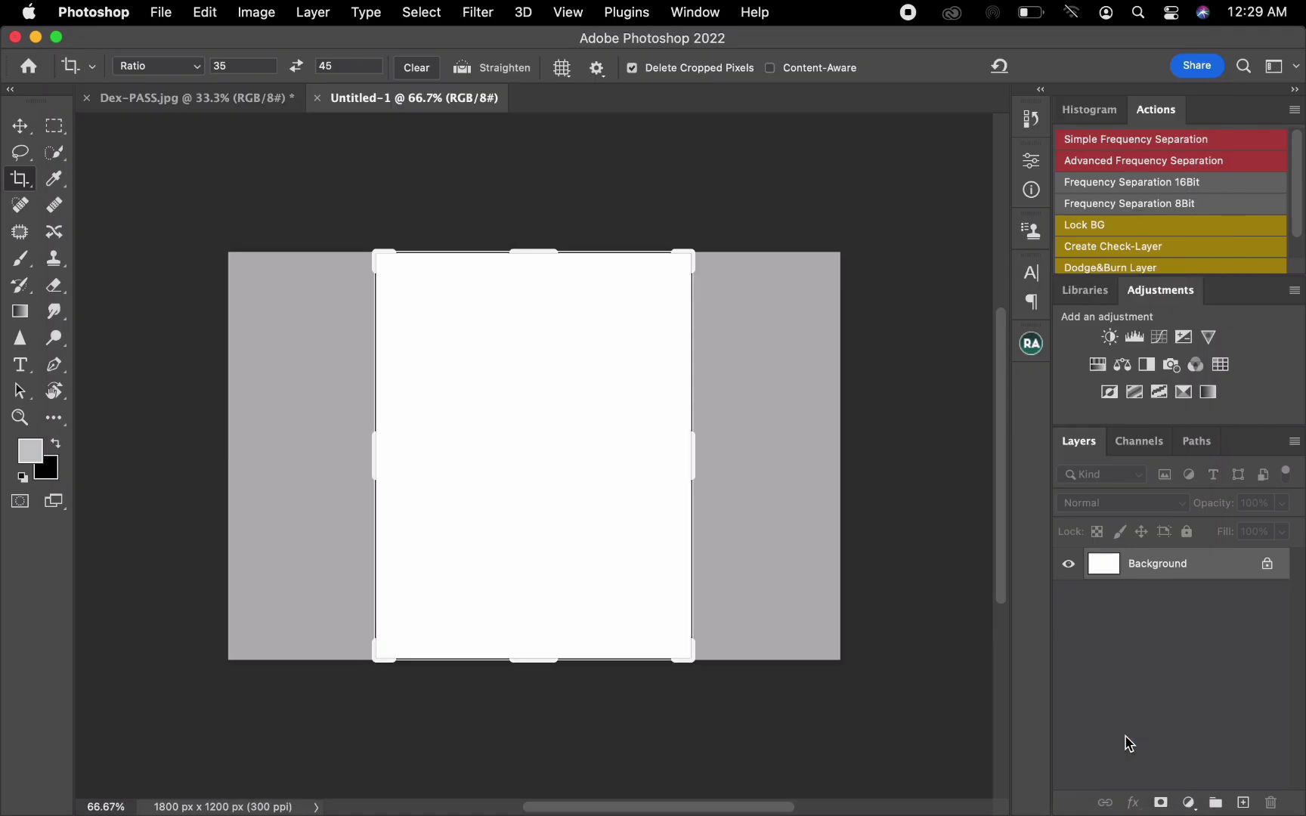
# Step: Duplicate the Background layer of Dex-PASS.jpg and move the copy into the Untitled-1 document with the Move tool
pyautogui.click(20, 128)
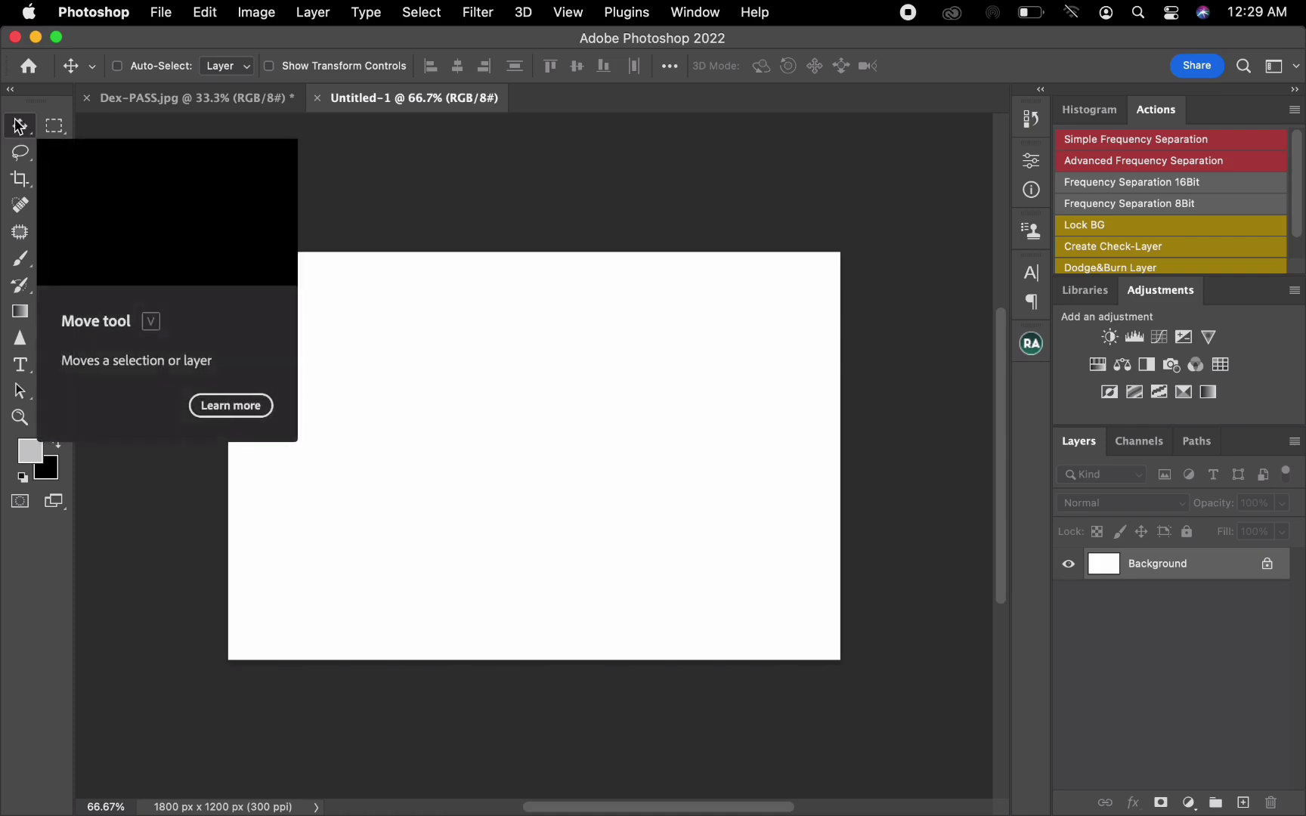
pyautogui.click(628, 198)
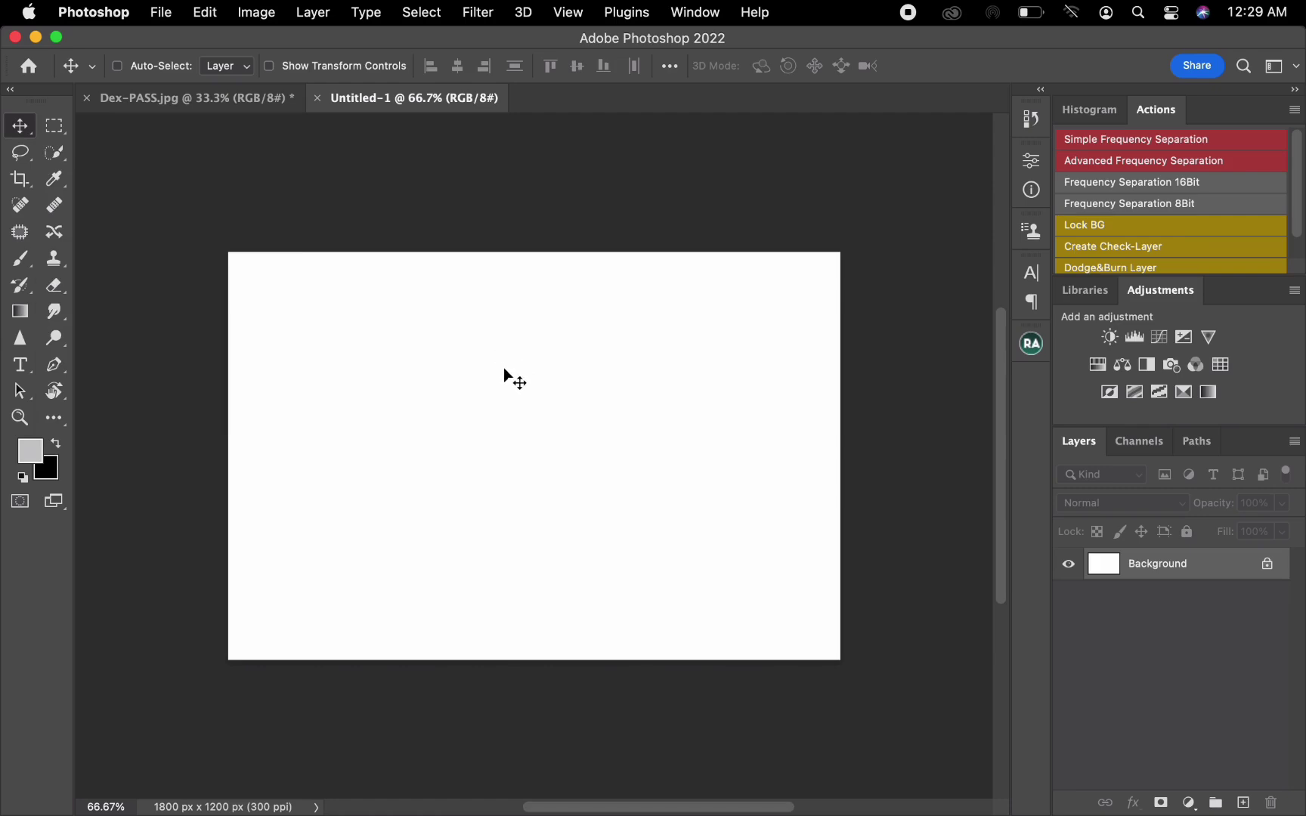
pyautogui.click(228, 96)
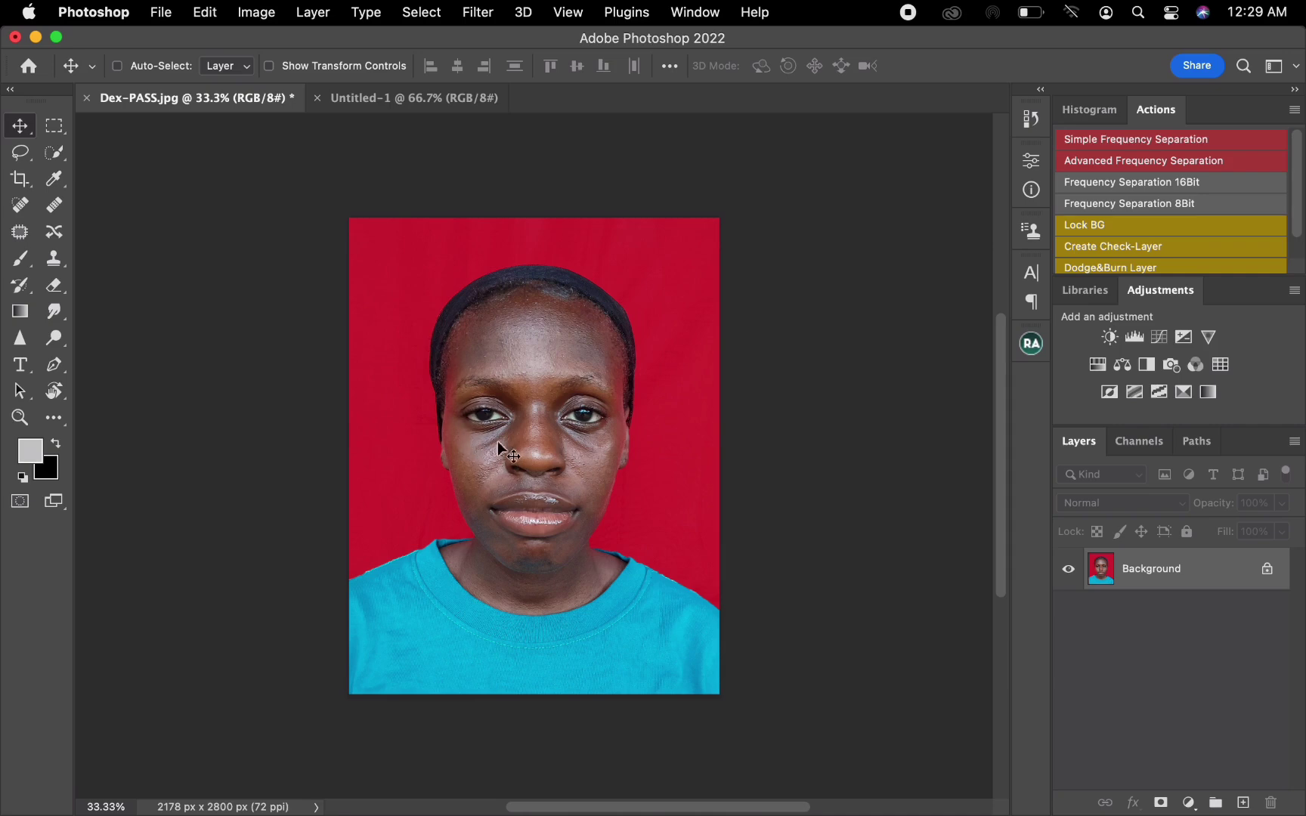
pyautogui.press('super+j')
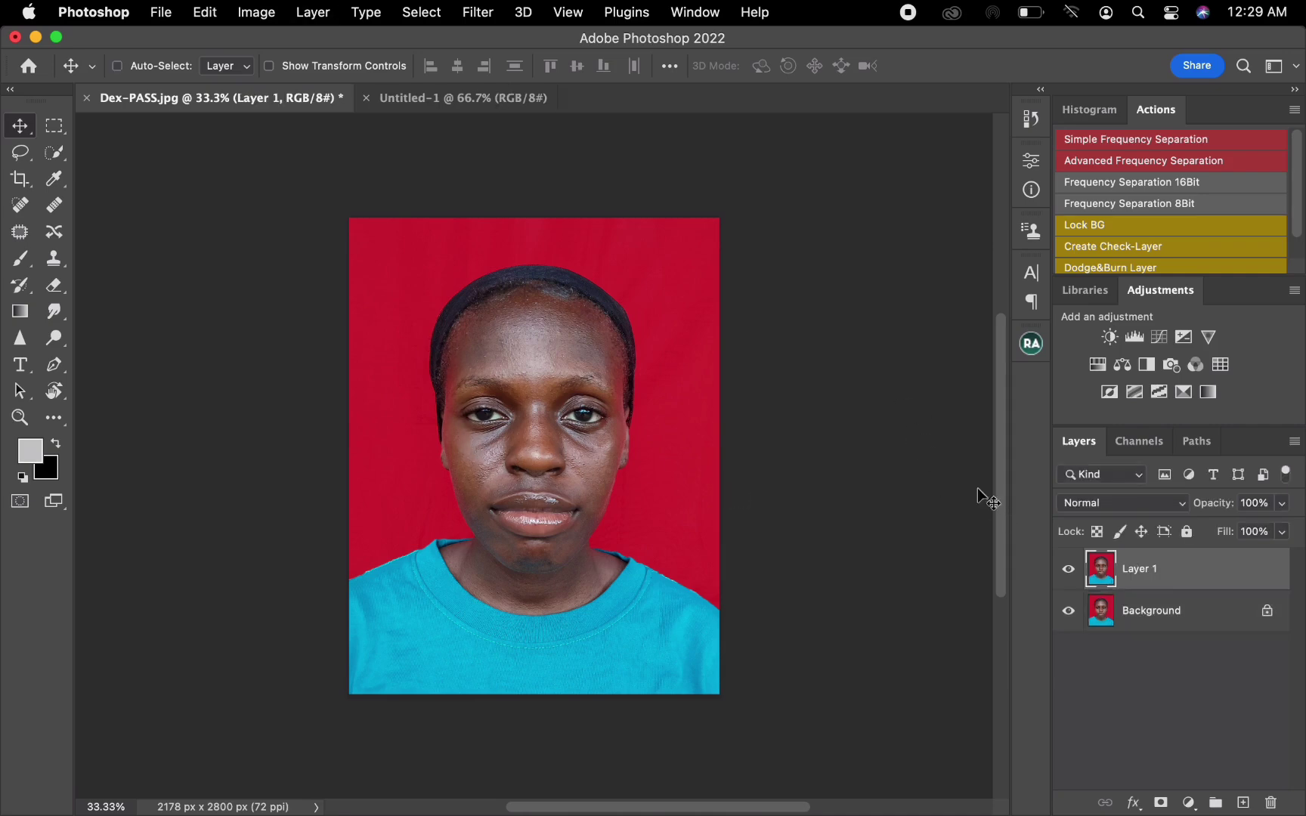
pyautogui.moveTo(591, 449); pyautogui.dragTo(508, 127)
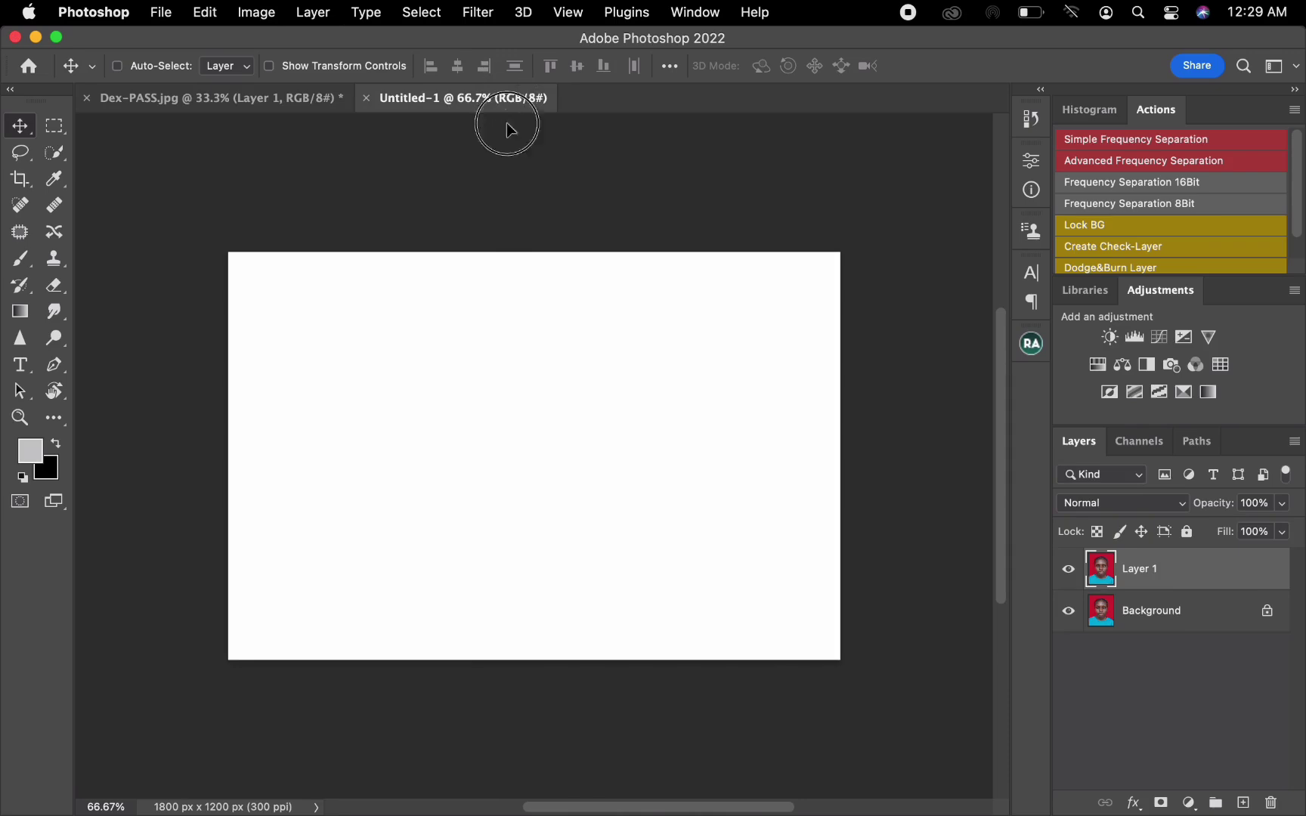
pyautogui.moveTo(452, 352); pyautogui.dragTo(448, 363)
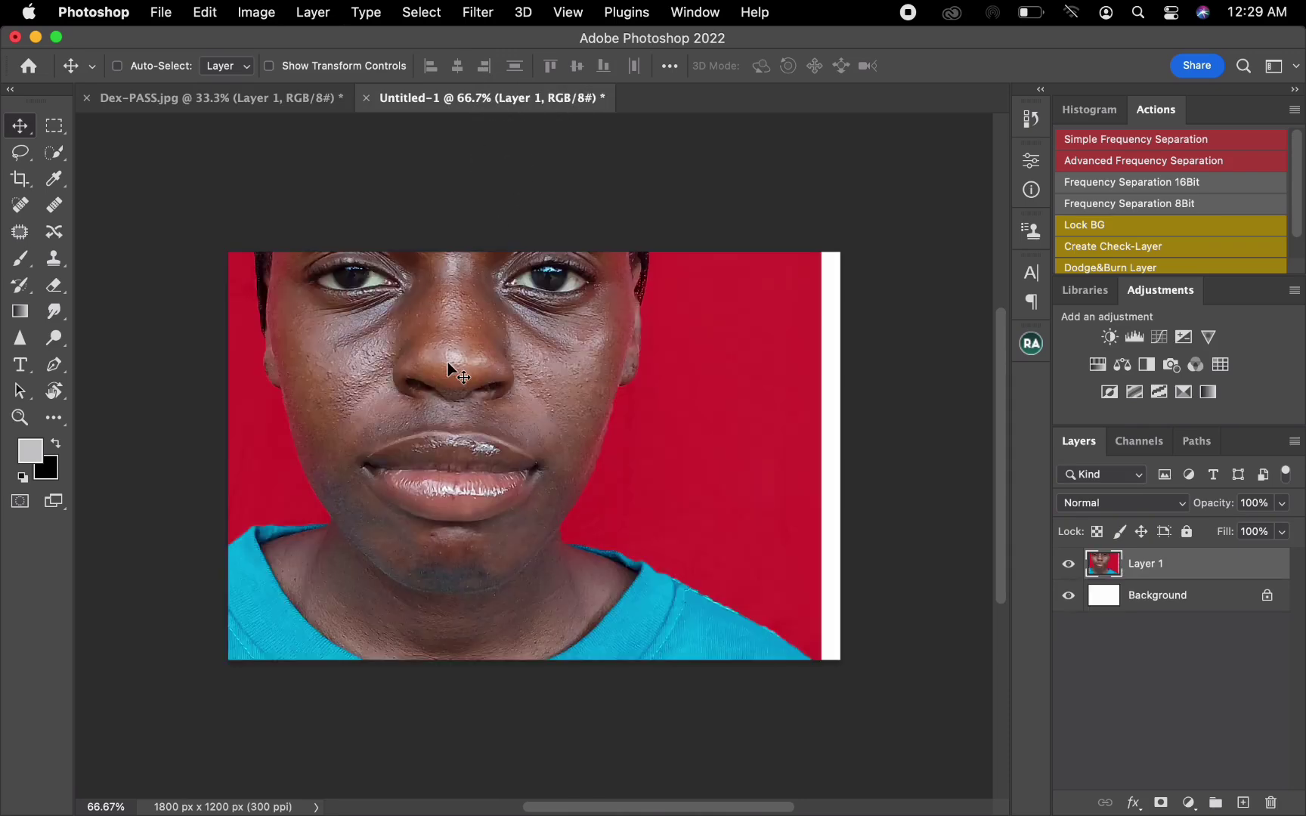
# Step: Free-transform the oversized portrait layer, scaling it down proportionally to about 17% so it fits within the white canvas
pyautogui.press('super')
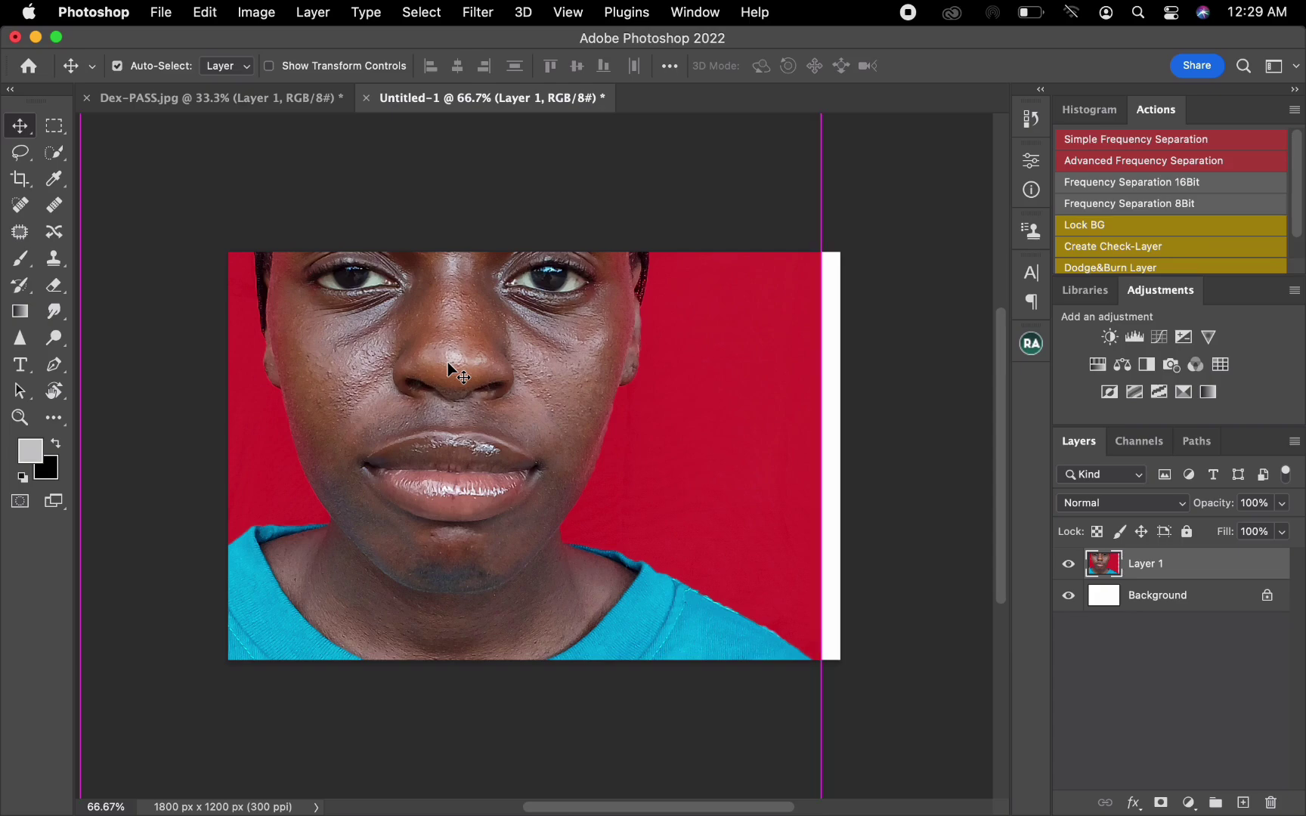
pyautogui.press('super+equal')
pyautogui.press('super+minus')
pyautogui.press('super+minus')
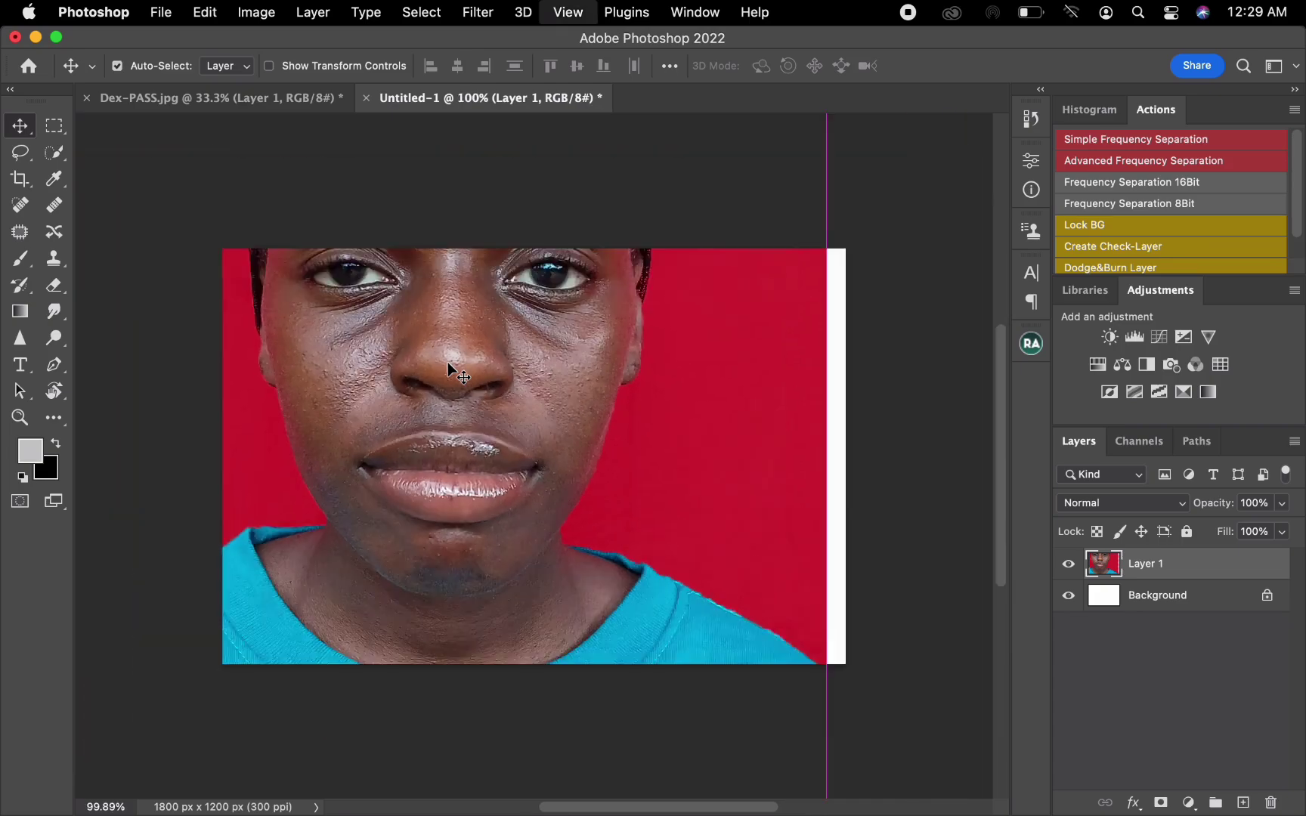
pyautogui.press('super+minus')
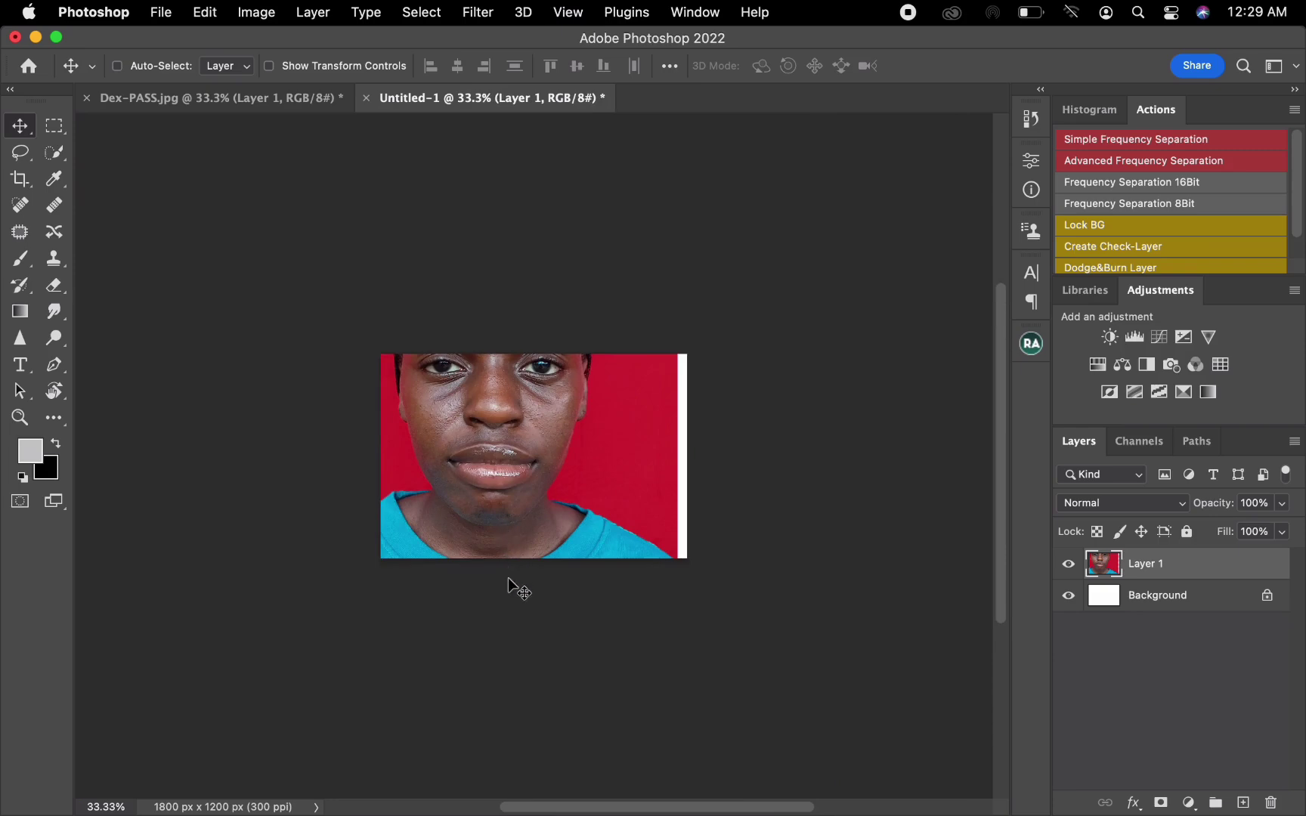
pyautogui.press('super+t')
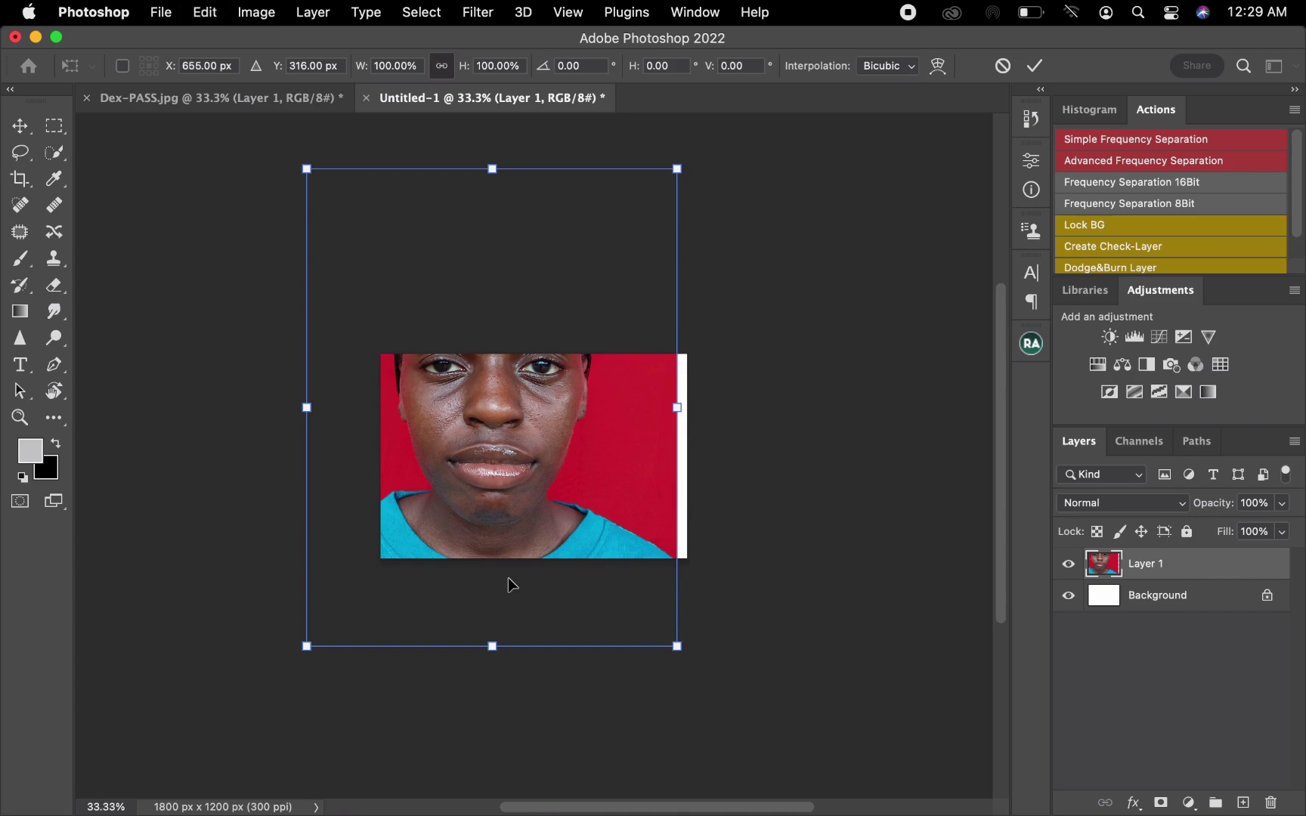
pyautogui.moveTo(306, 169); pyautogui.dragTo(425, 430)
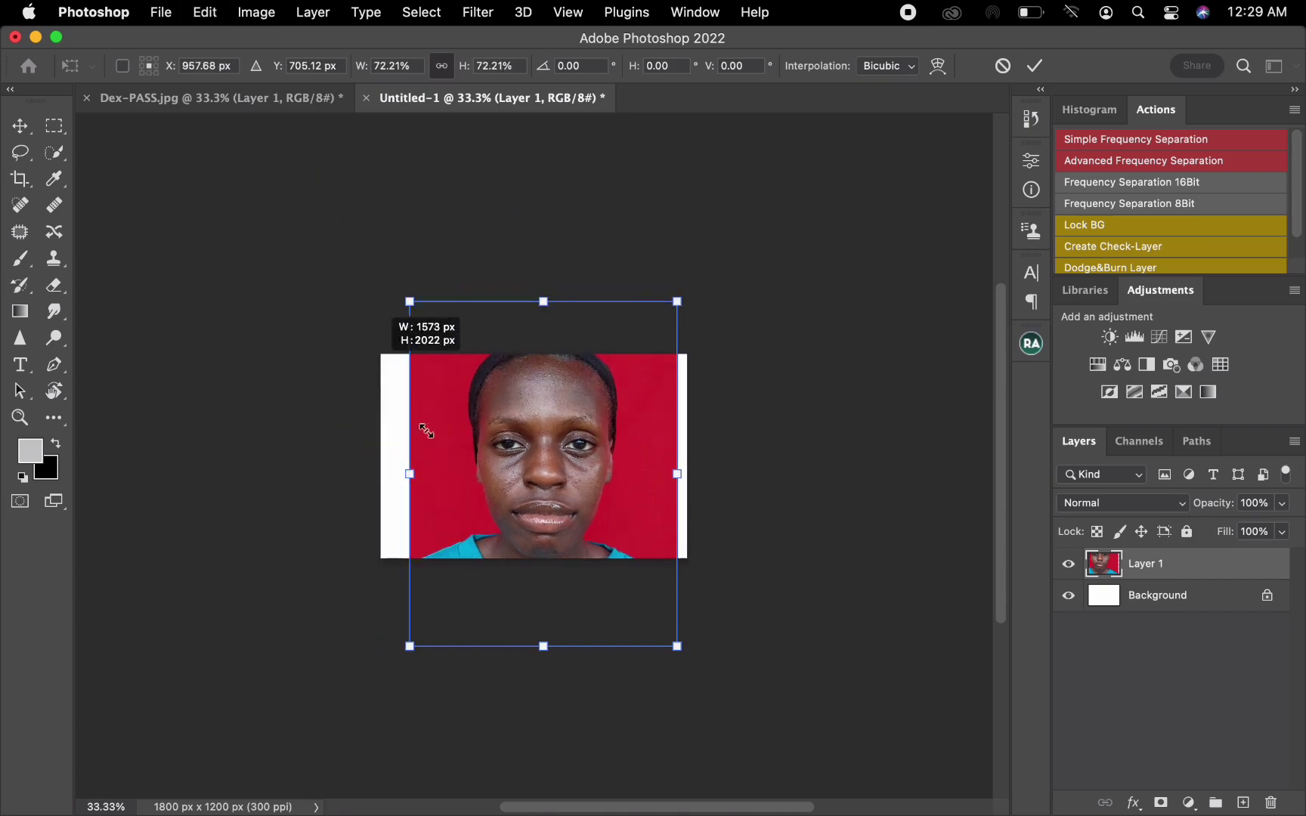
pyautogui.moveTo(677, 647); pyautogui.dragTo(505, 455)
pyautogui.moveTo(409, 302); pyautogui.dragTo(463, 372)
# Step: Move the portrait near the canvas's upper-left corner, reduce its scale to about 14.6%, and apply the transform
pyautogui.press('super+equal')
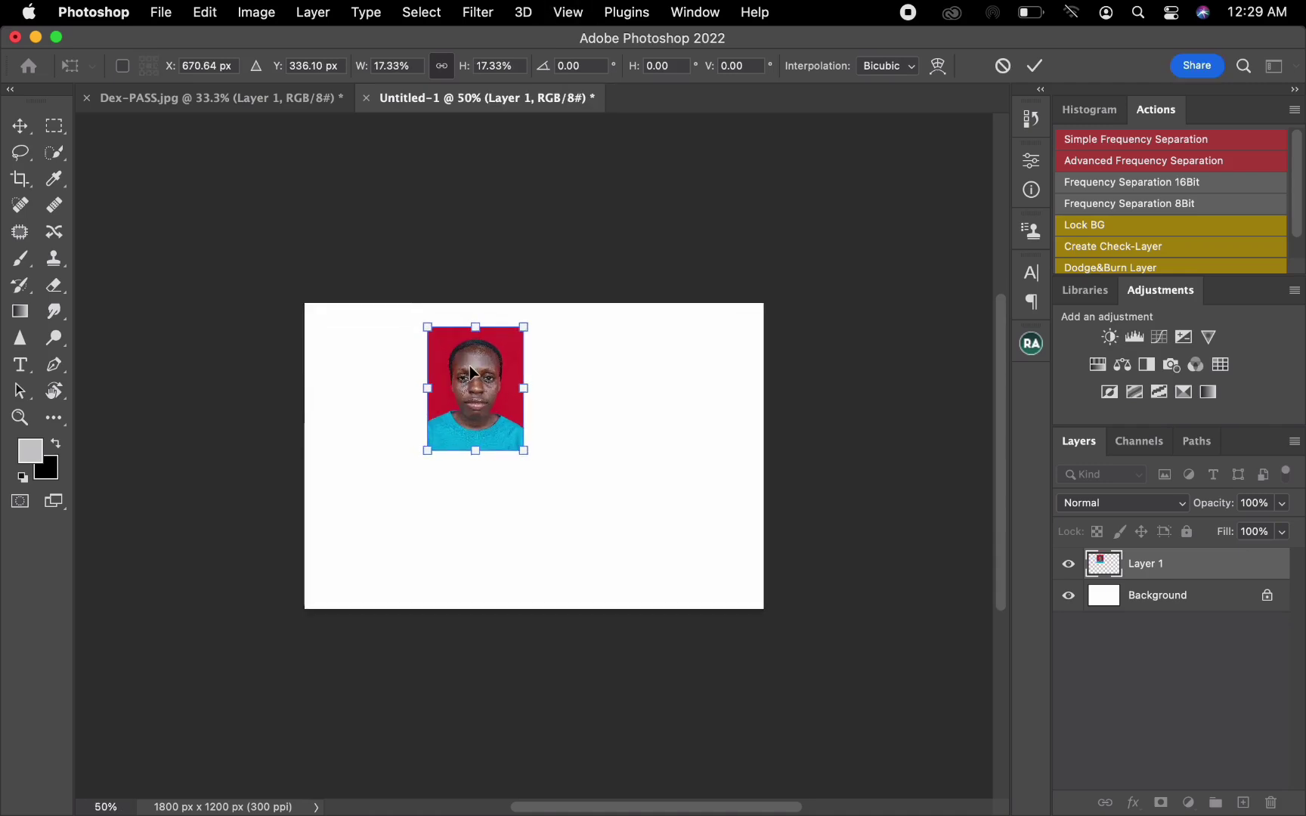
pyautogui.press('super+equal')
pyautogui.press('super+equal')
pyautogui.press('super+equal')
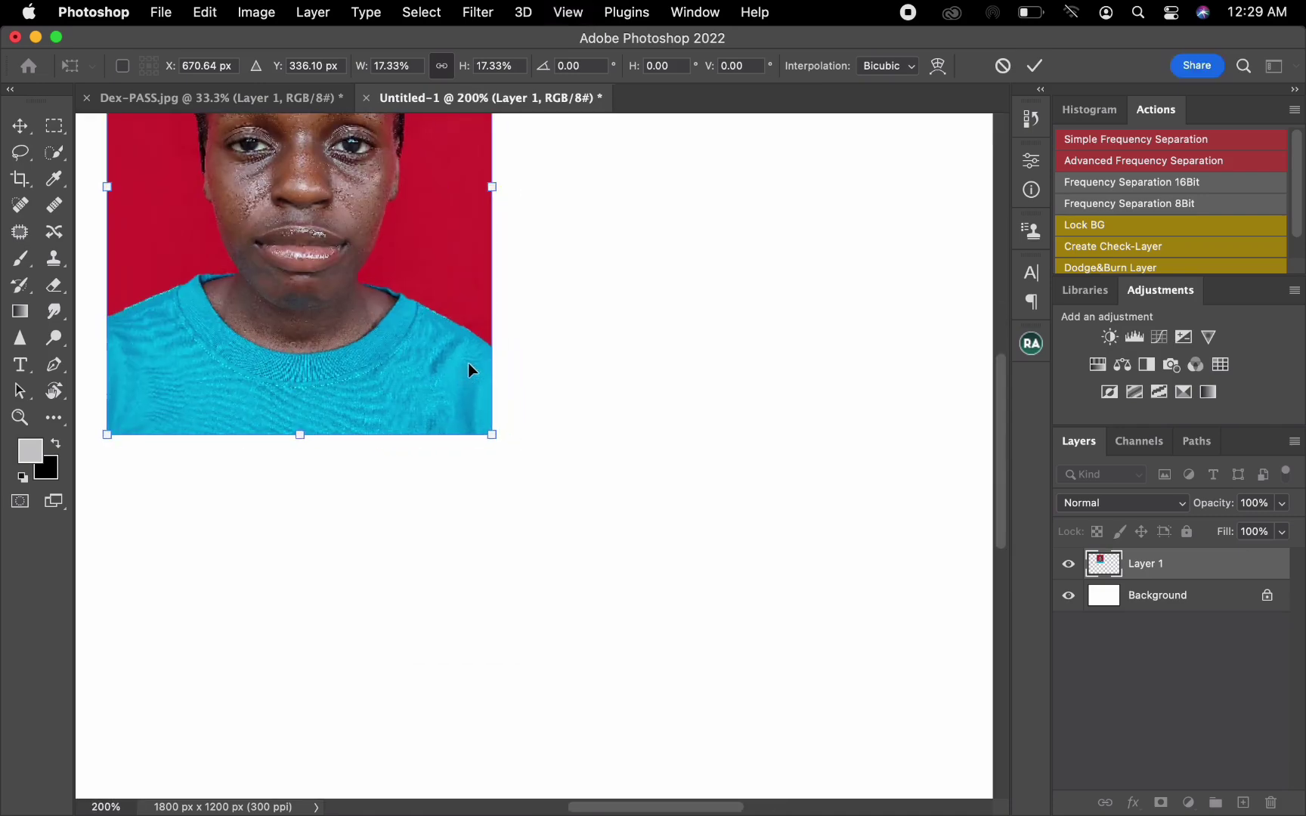
pyautogui.moveTo(414, 365); pyautogui.dragTo(571, 572)
pyautogui.press('super+minus')
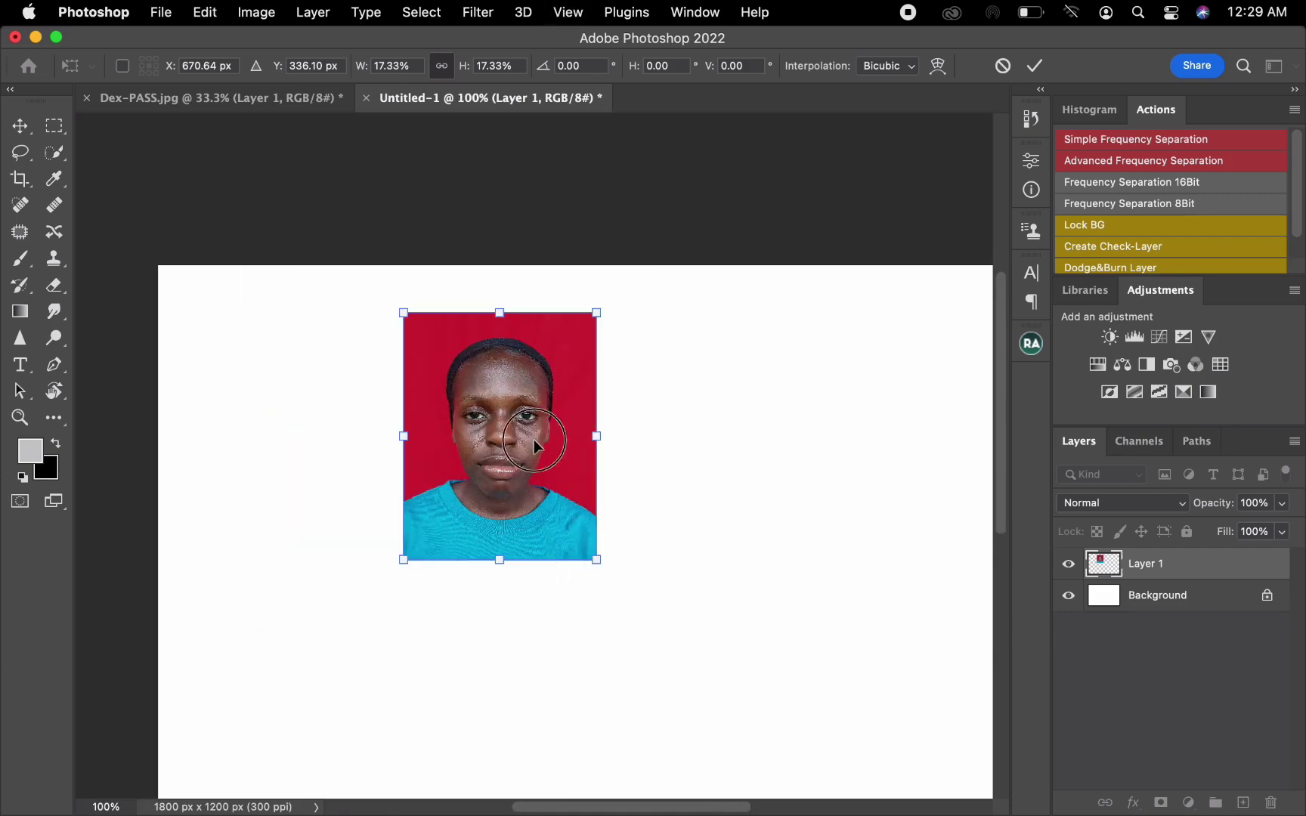
pyautogui.moveTo(535, 446); pyautogui.dragTo(381, 434)
pyautogui.moveTo(436, 546); pyautogui.dragTo(412, 509)
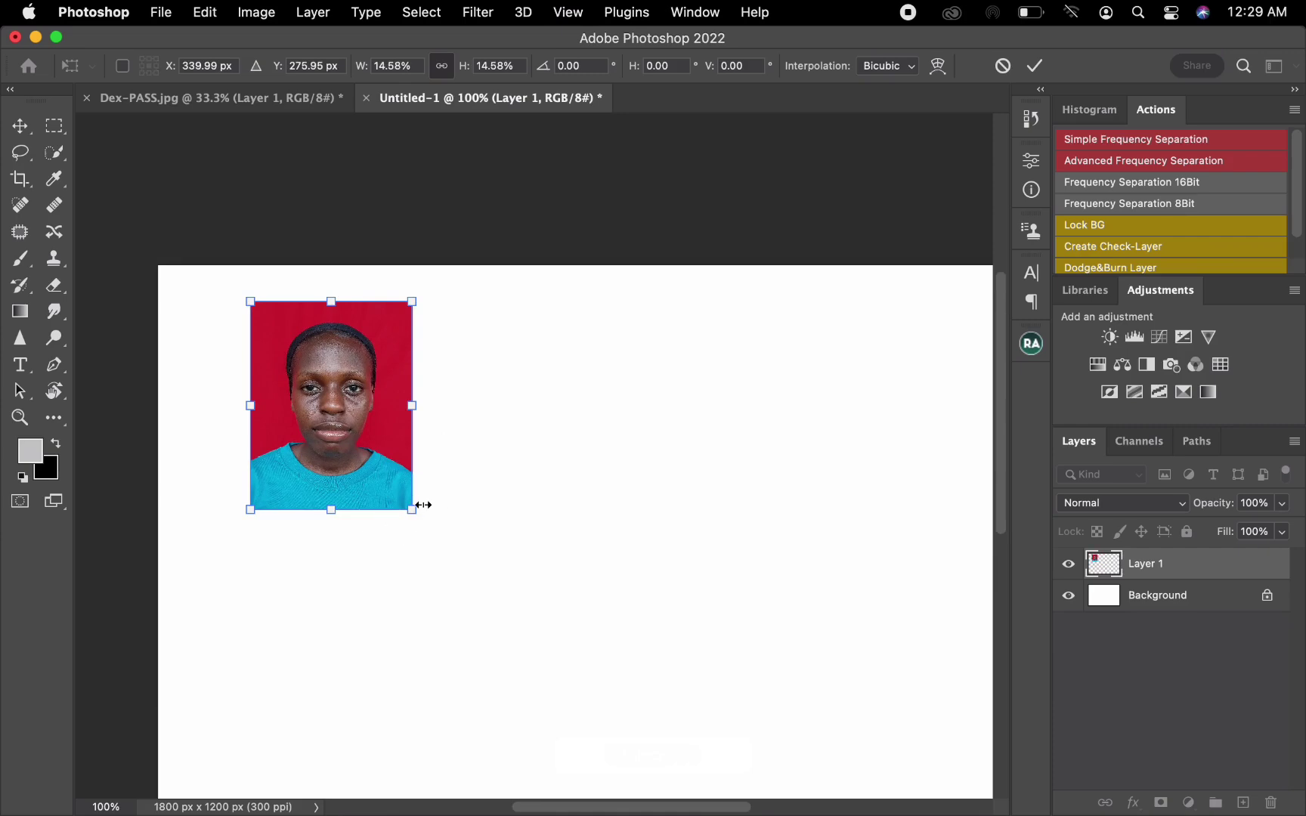
pyautogui.click(1034, 66)
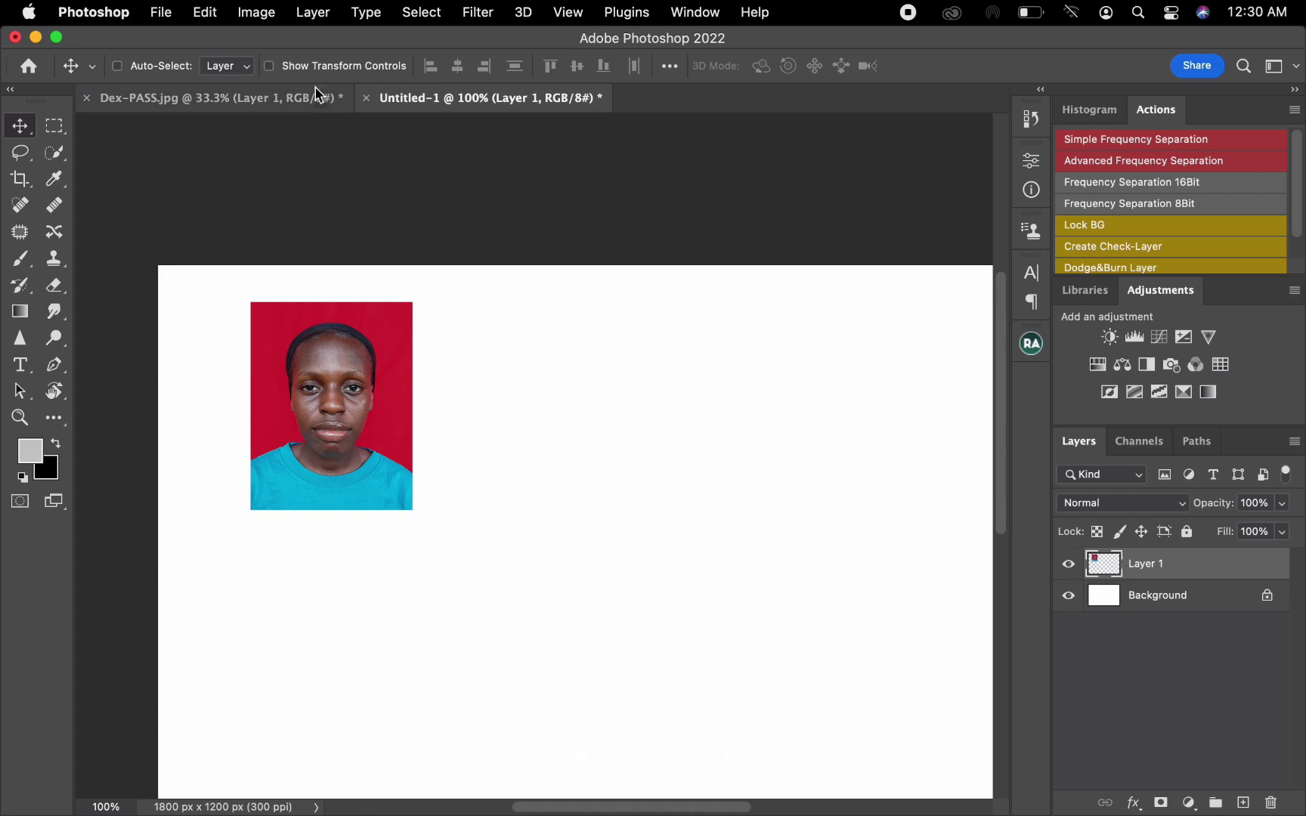
# Step: Duplicate the portrait layer and place the copy directly to the right of the original, level with it and separated by a narrow gap
pyautogui.moveTo(1176, 581); pyautogui.dragTo(1244, 802)
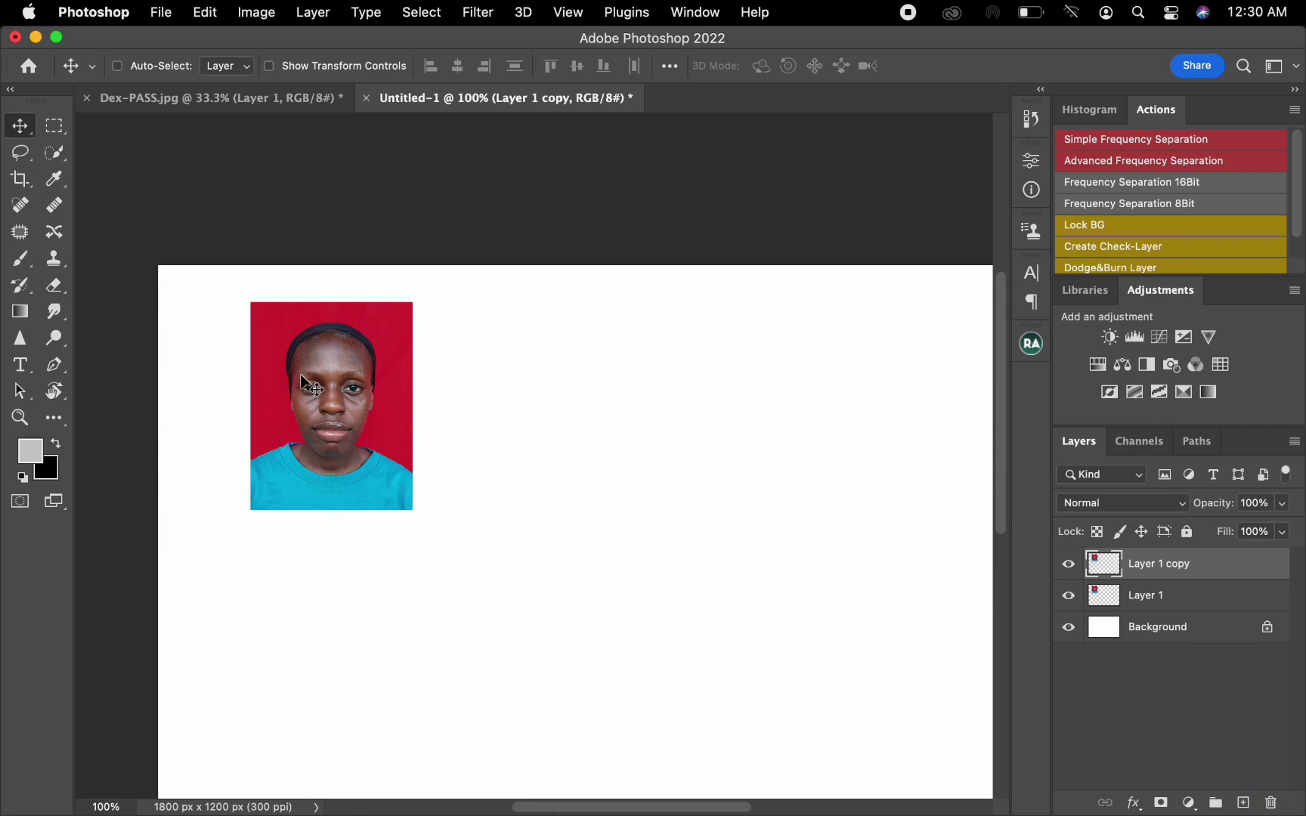
pyautogui.moveTo(333, 398); pyautogui.dragTo(479, 395)
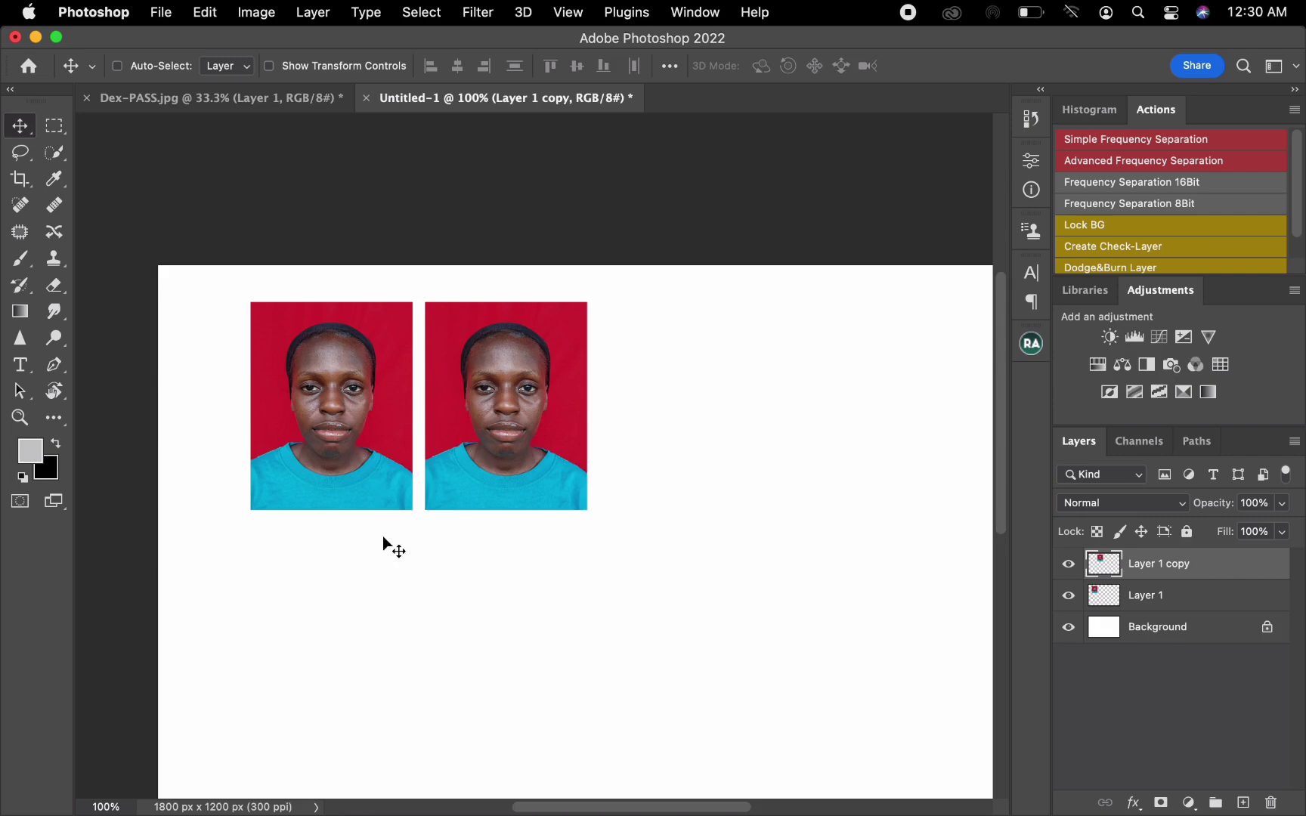
pyautogui.press('Left')
pyautogui.press('Left')
pyautogui.press('Left')
pyautogui.press('Left')
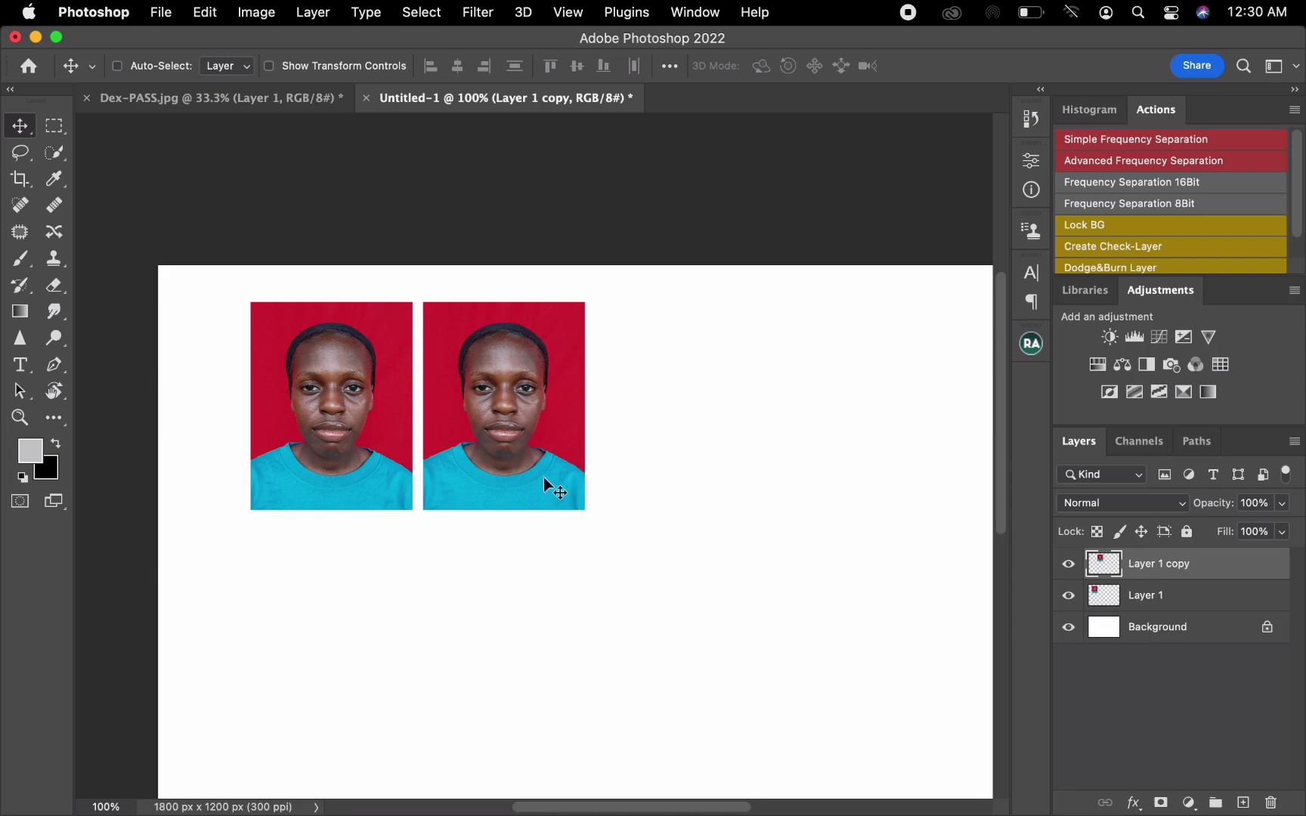
# Step: Nudge the second portrait left toward the original to narrow the gap between them
pyautogui.press('Left')
pyautogui.press('Left')
pyautogui.press('Left')
pyautogui.press('Left')
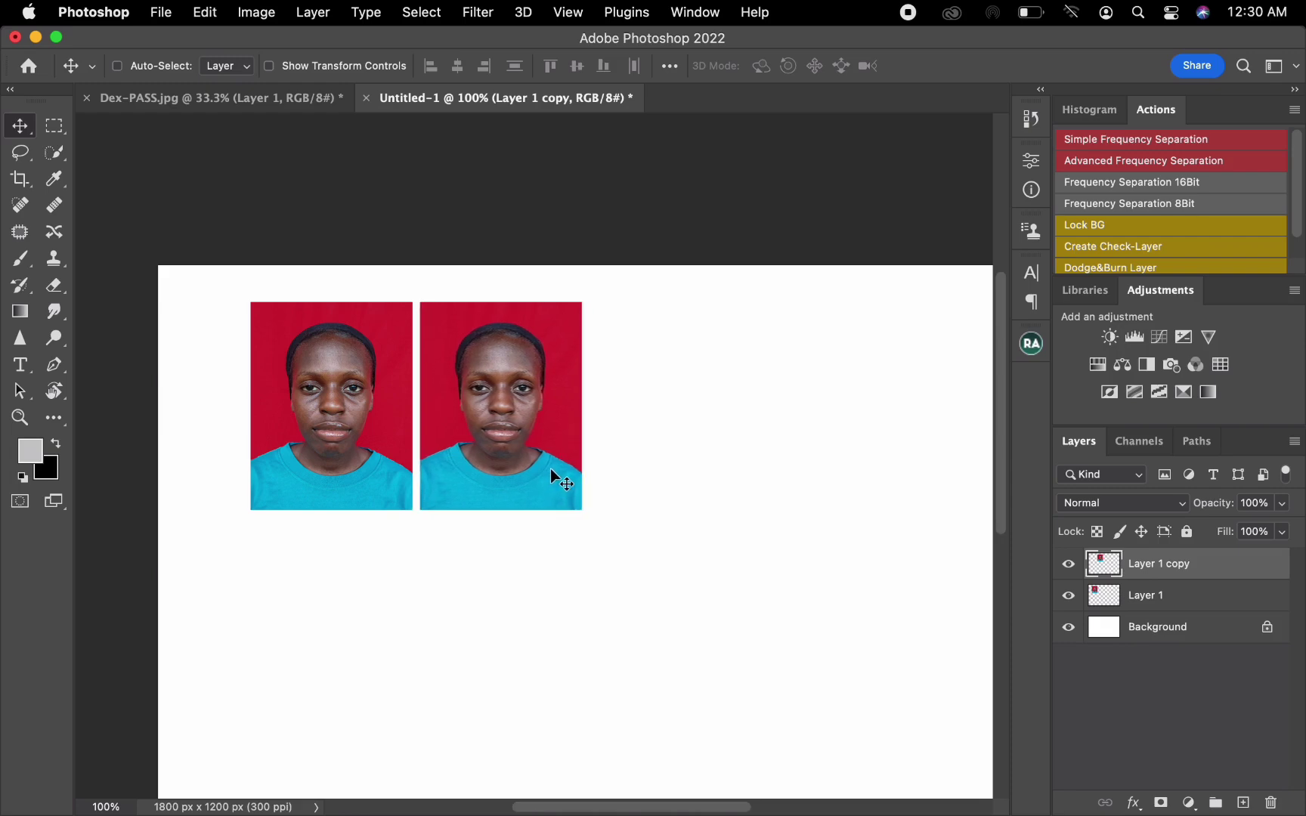
pyautogui.press('Left')
pyautogui.press('Left')
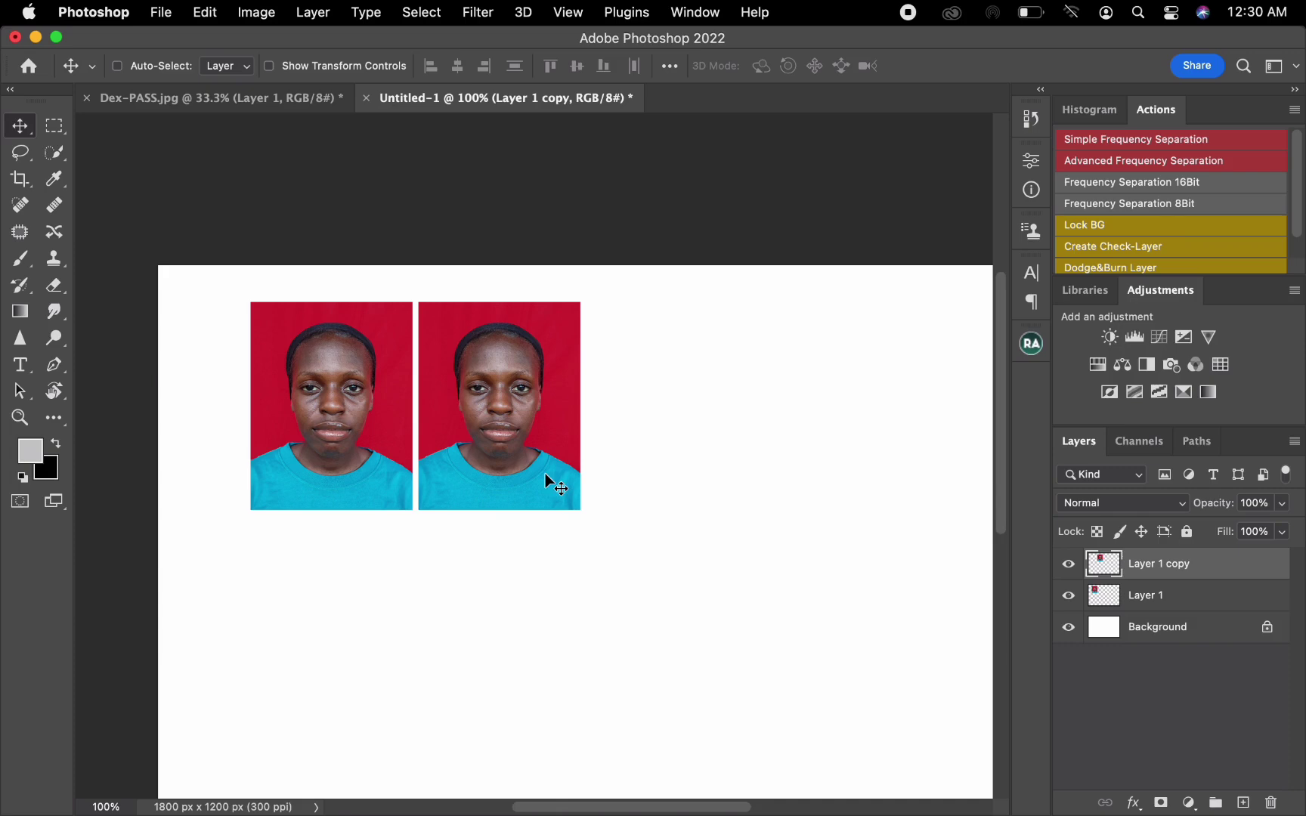
# Step: Move both portraits closer to the canvas's upper-left corner, and duplicate the pair to the right to form an evenly spaced row of four
pyautogui.keyDown('shift'); pyautogui.click(1183, 605); pyautogui.keyUp('shift')
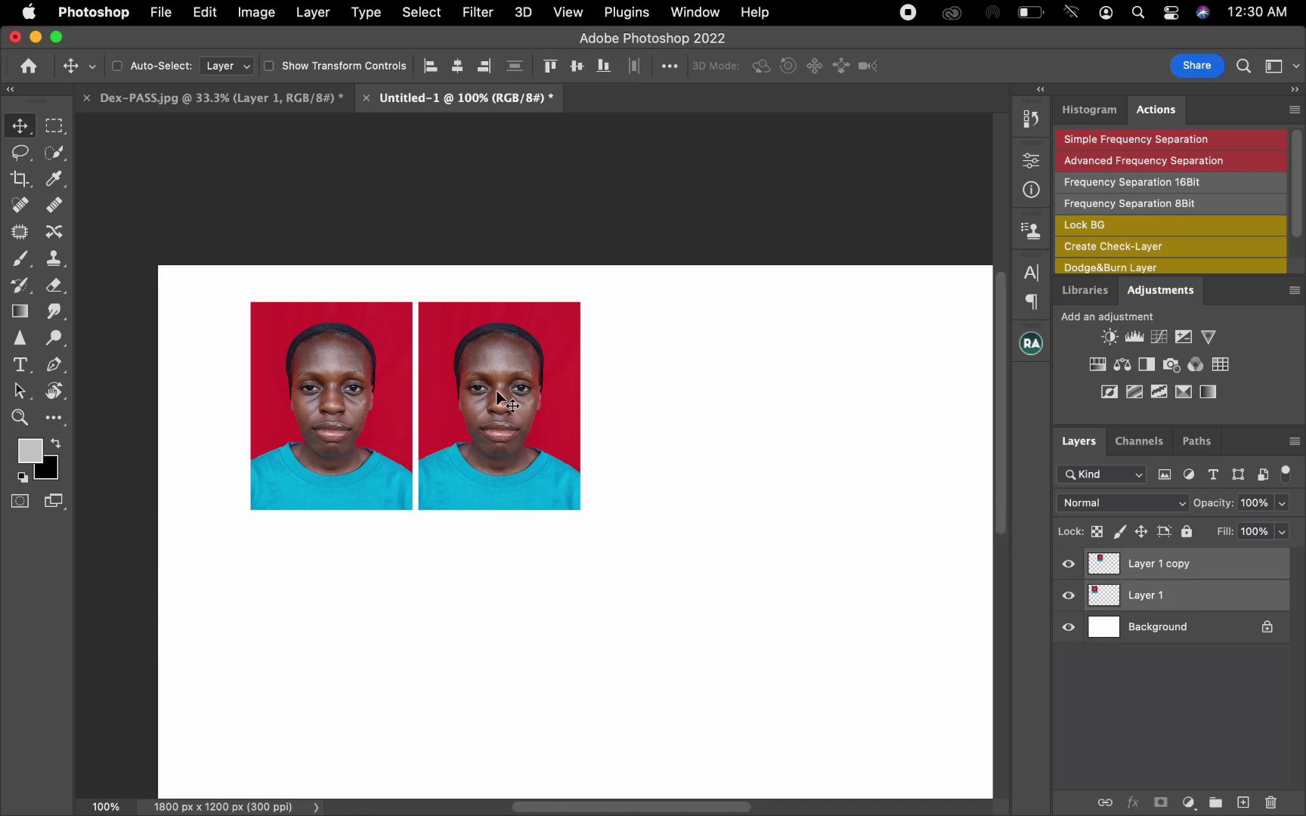
pyautogui.moveTo(488, 394); pyautogui.dragTo(431, 380)
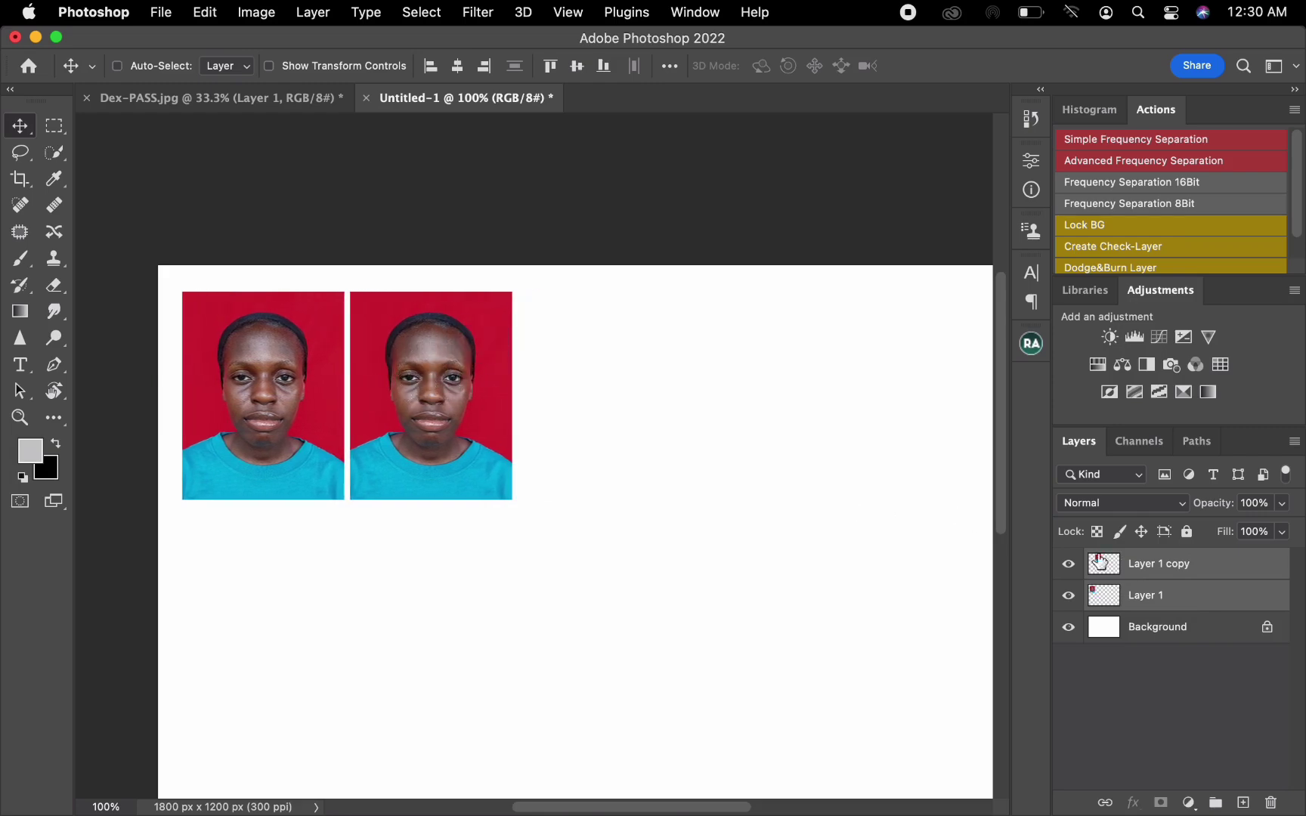
pyautogui.moveTo(1196, 591); pyautogui.dragTo(1244, 803)
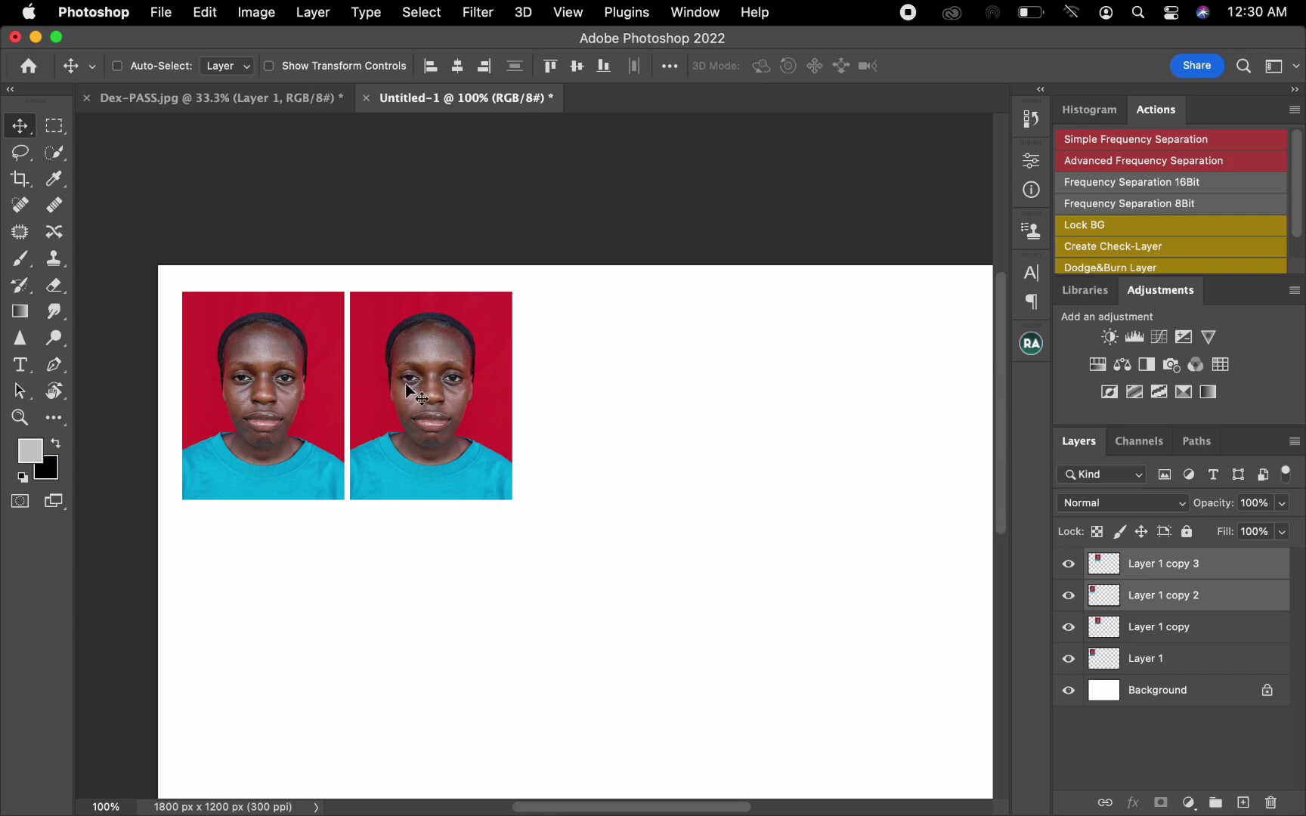
pyautogui.moveTo(405, 384); pyautogui.dragTo(753, 394)
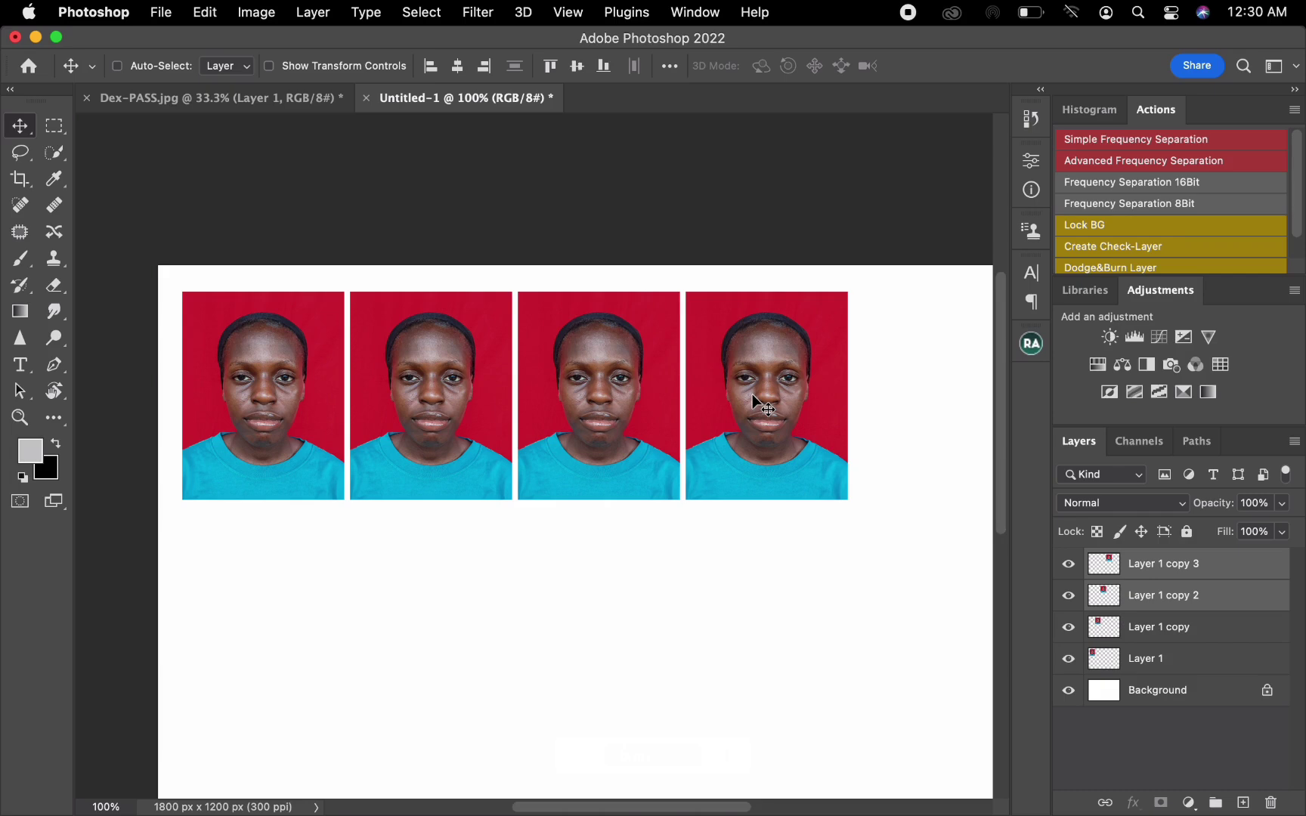
# Step: Duplicate the four portrait layers and place the copies directly below as a second row, nudged up to leave a narrow gap
pyautogui.click(1219, 567)
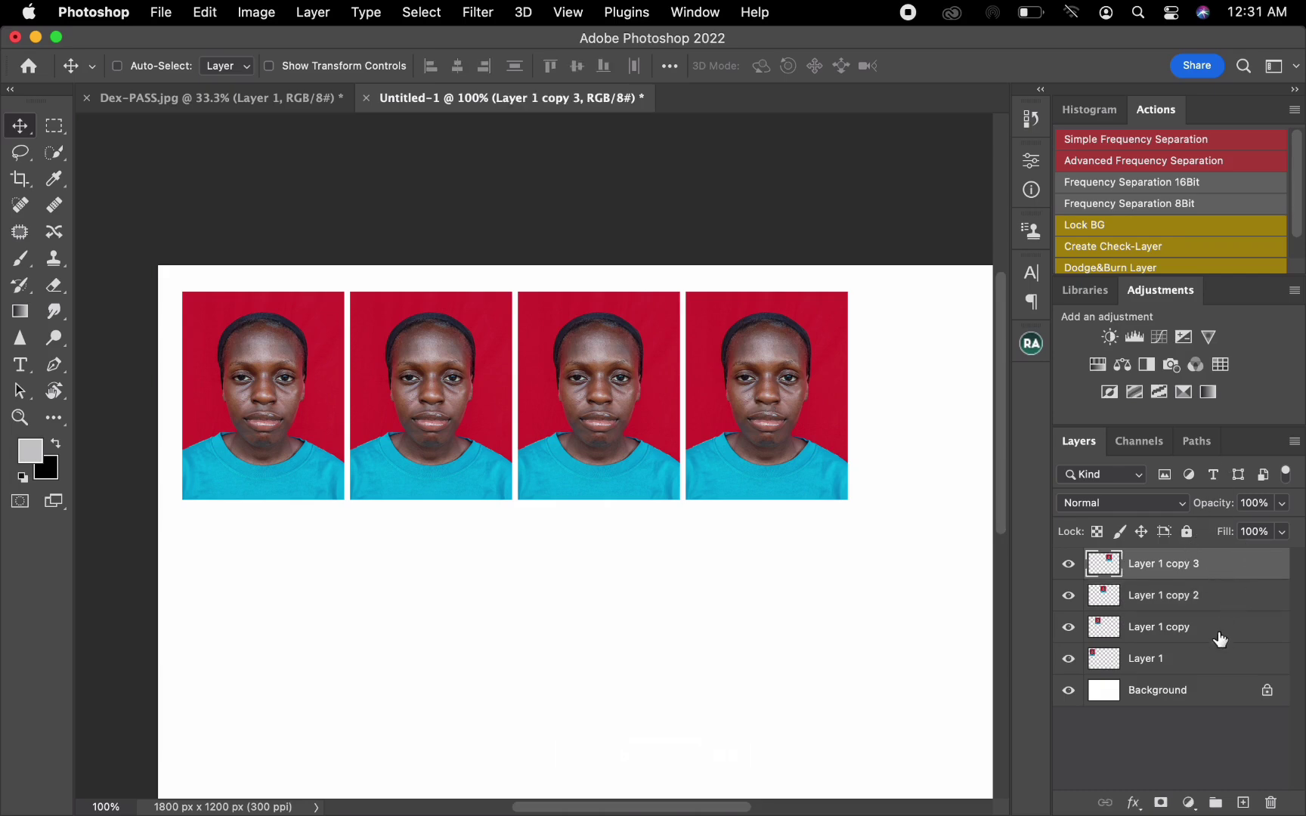
pyautogui.keyDown('shift'); pyautogui.click(1239, 665); pyautogui.keyUp('shift')
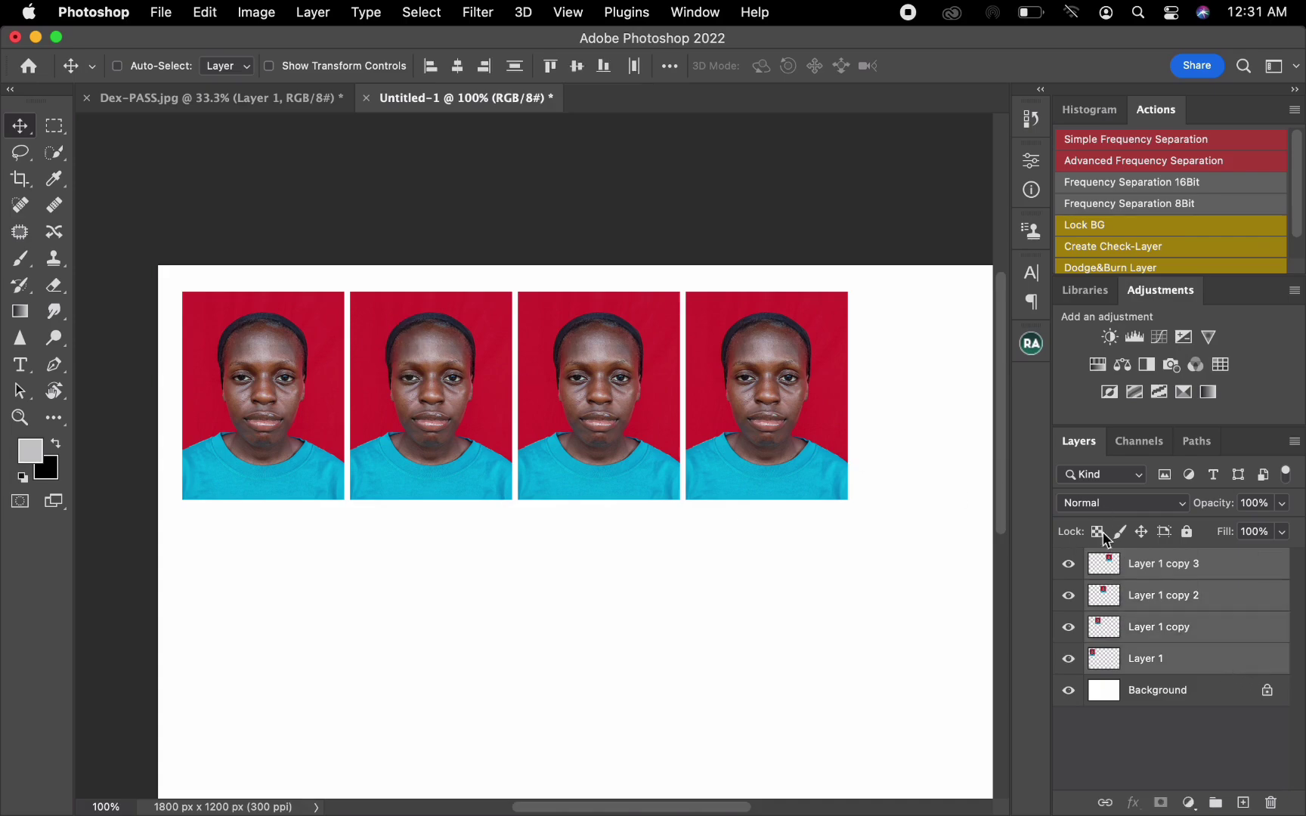
pyautogui.moveTo(1226, 662); pyautogui.dragTo(1245, 808)
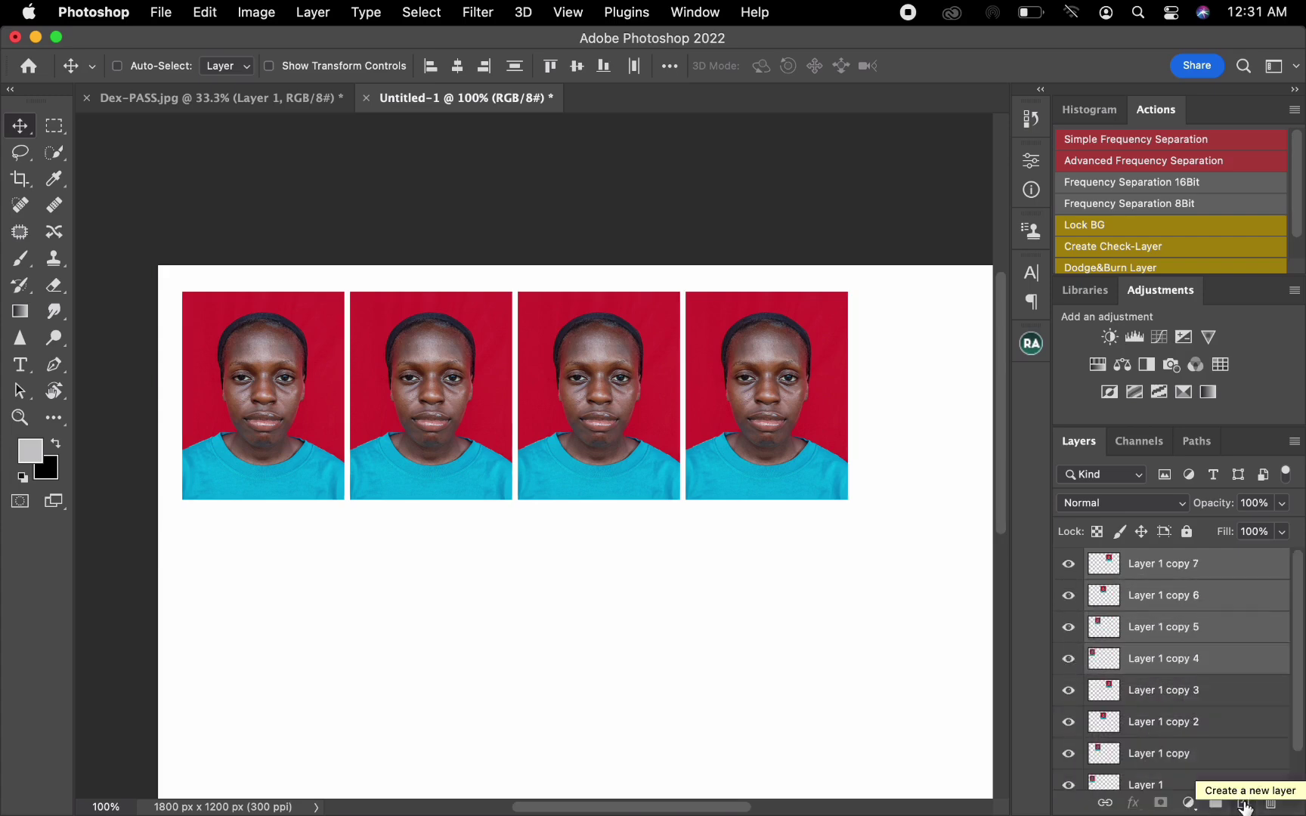
pyautogui.moveTo(767, 383); pyautogui.dragTo(755, 623)
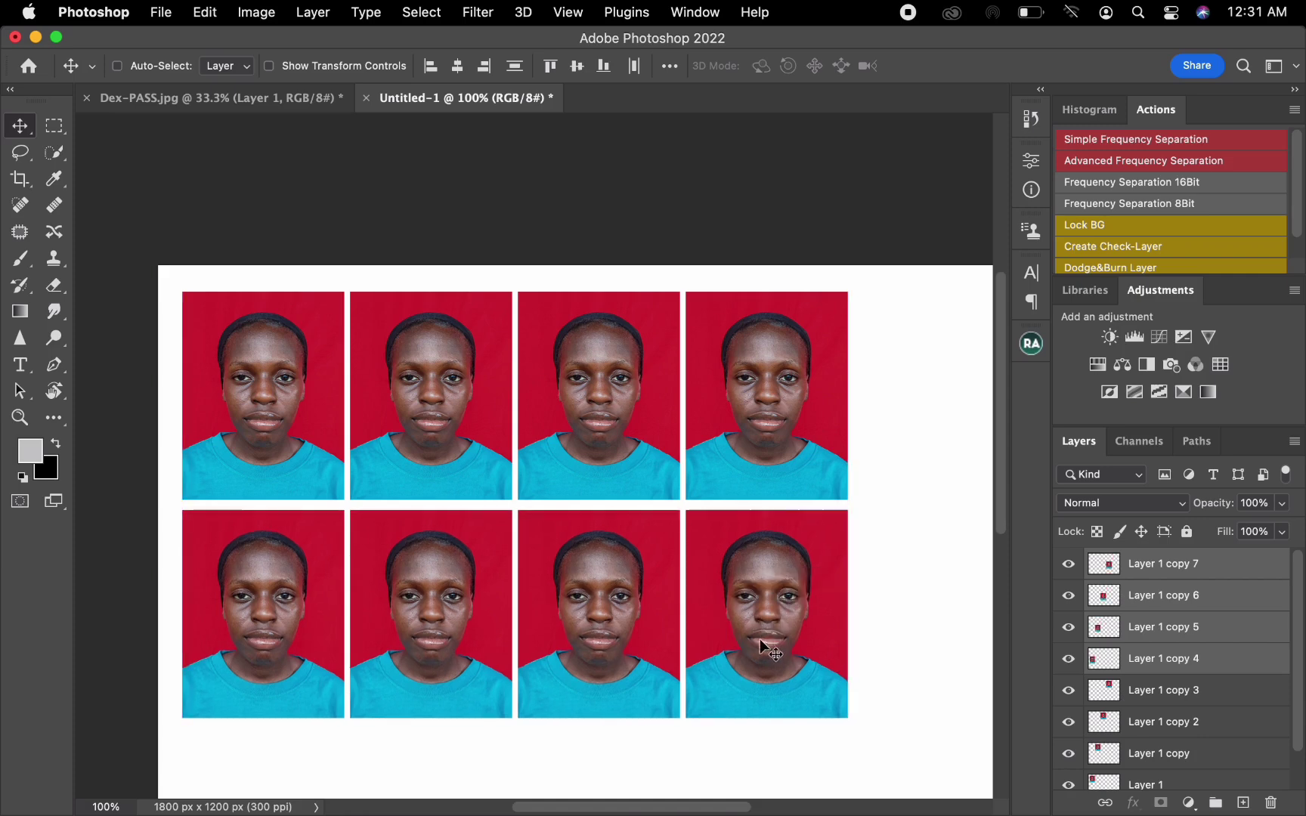
pyautogui.press('Up')
pyautogui.press('Up')
pyautogui.press('Up')
pyautogui.press('Up')
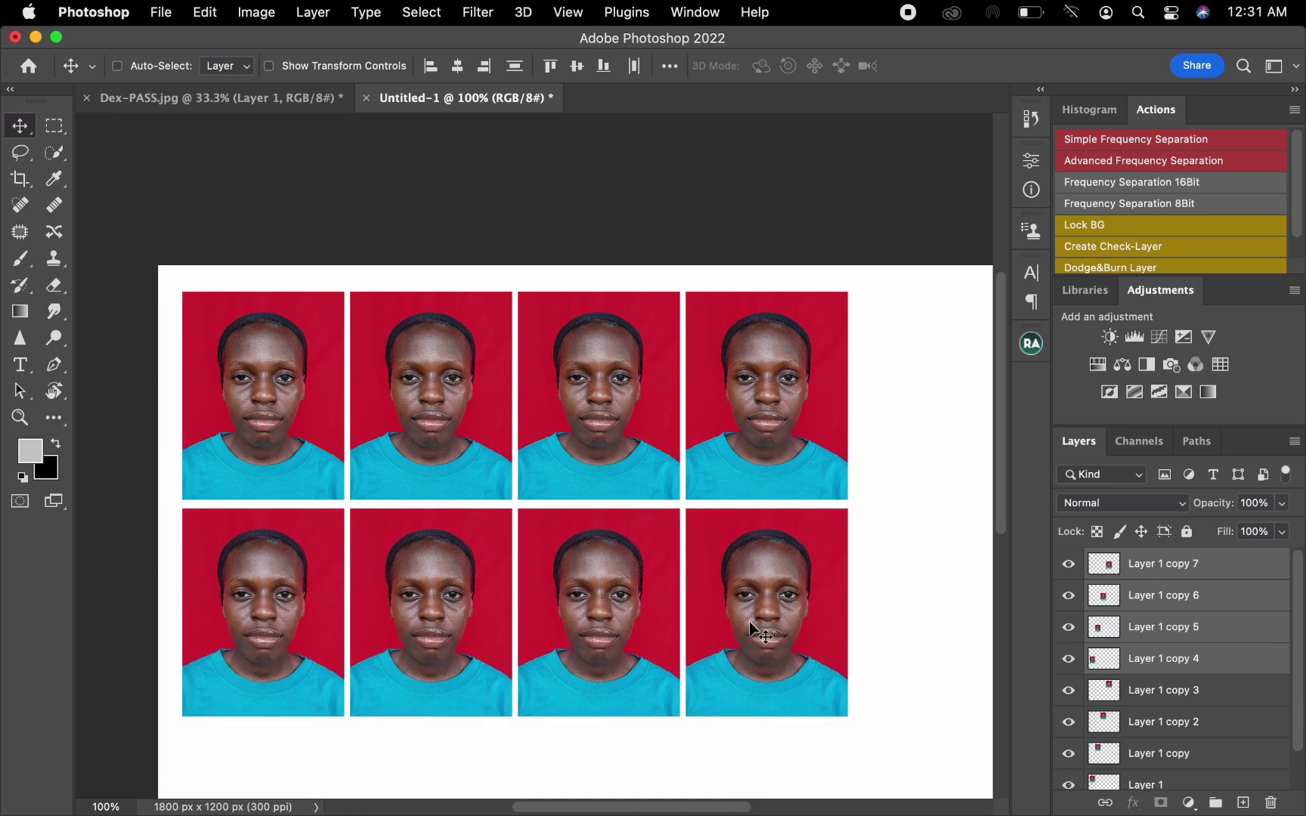
pyautogui.press('Up')
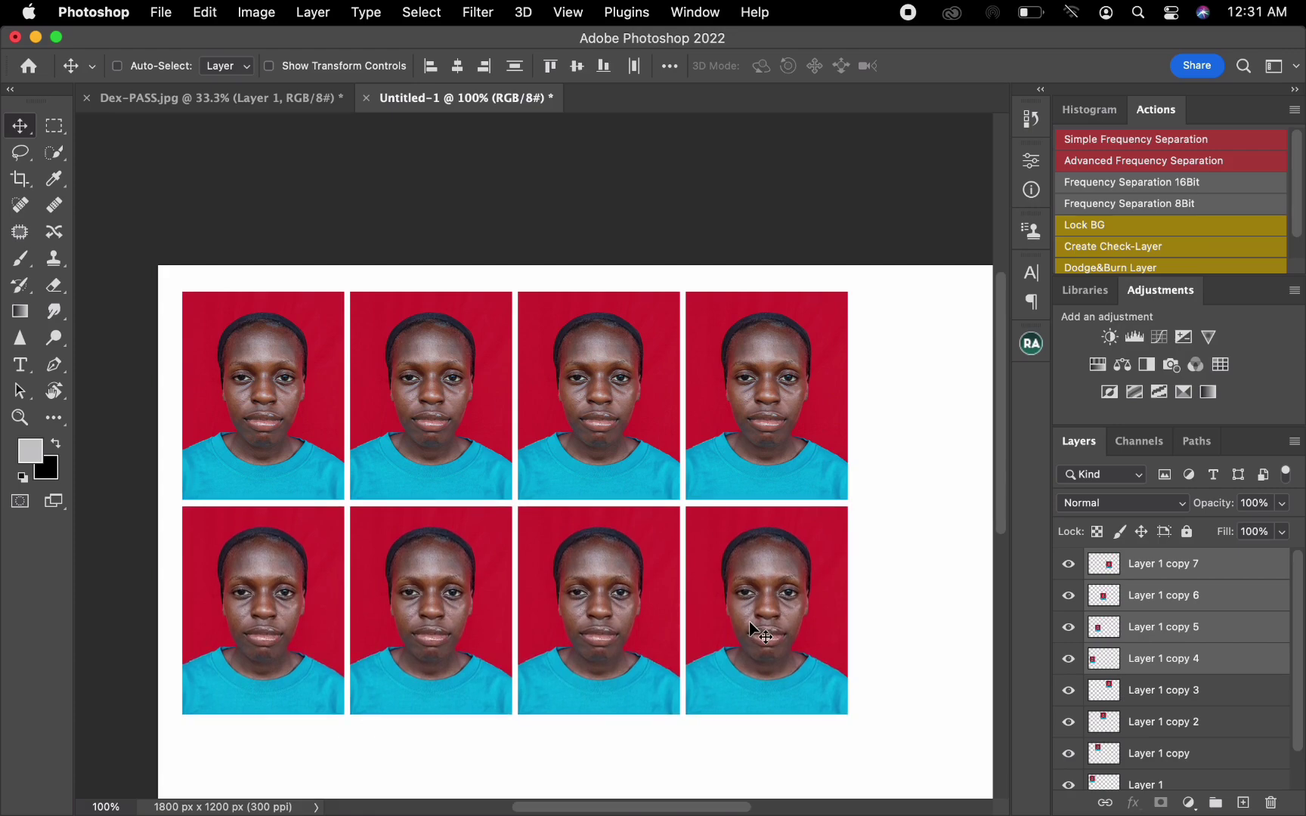
# Step: Select all eight portrait layers and free-transform them together, scaling them up proportionally to about 135.6% to nearly fill the canvas width
pyautogui.click(1196, 573)
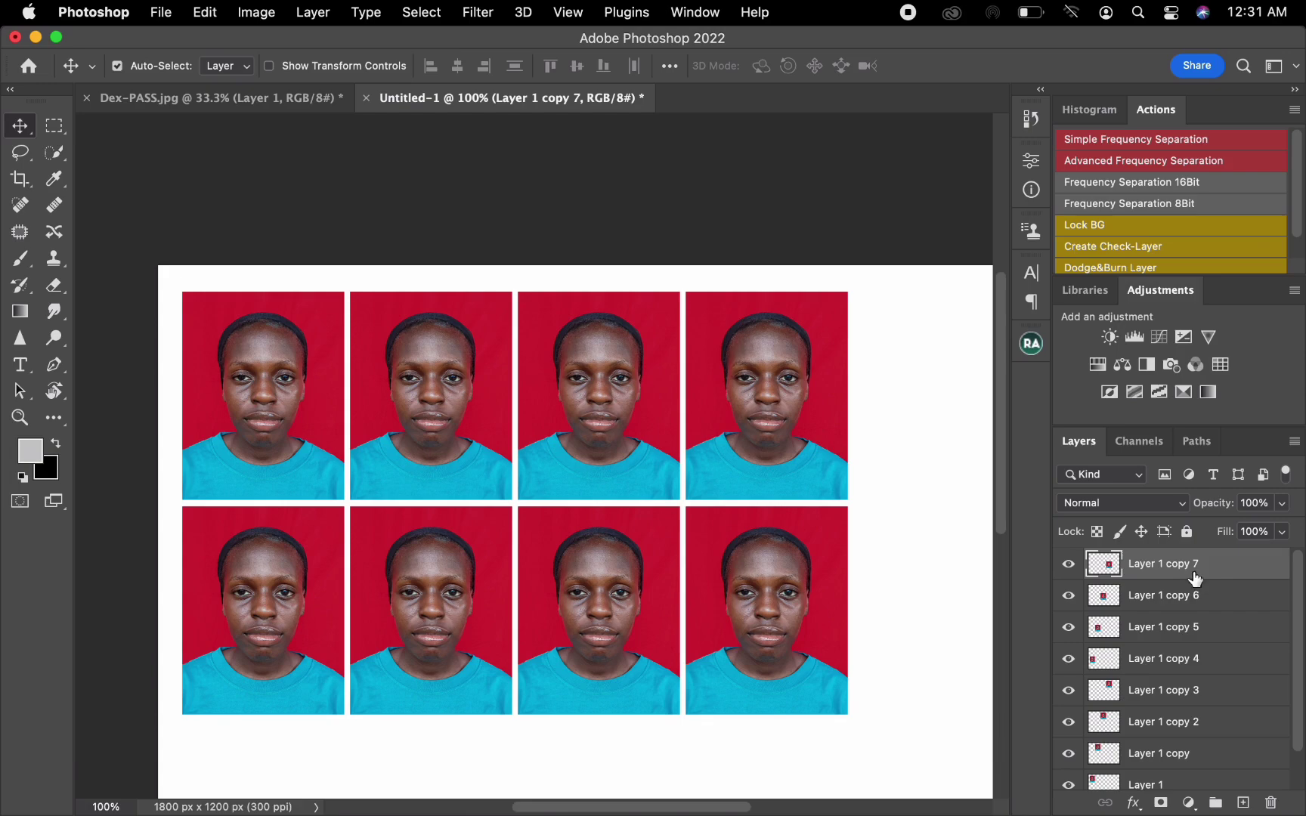
pyautogui.press('super+minus')
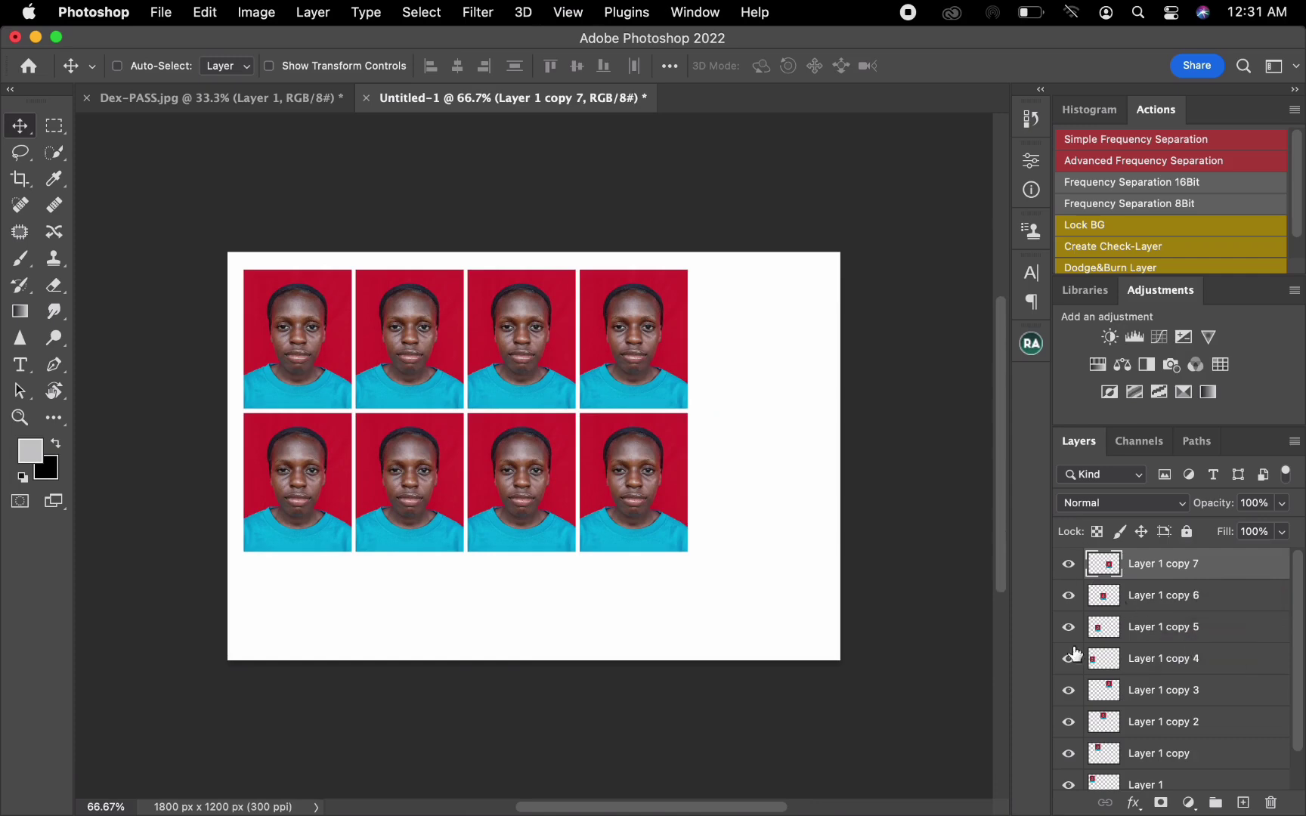
pyautogui.scroll(-1, 1294, 650)
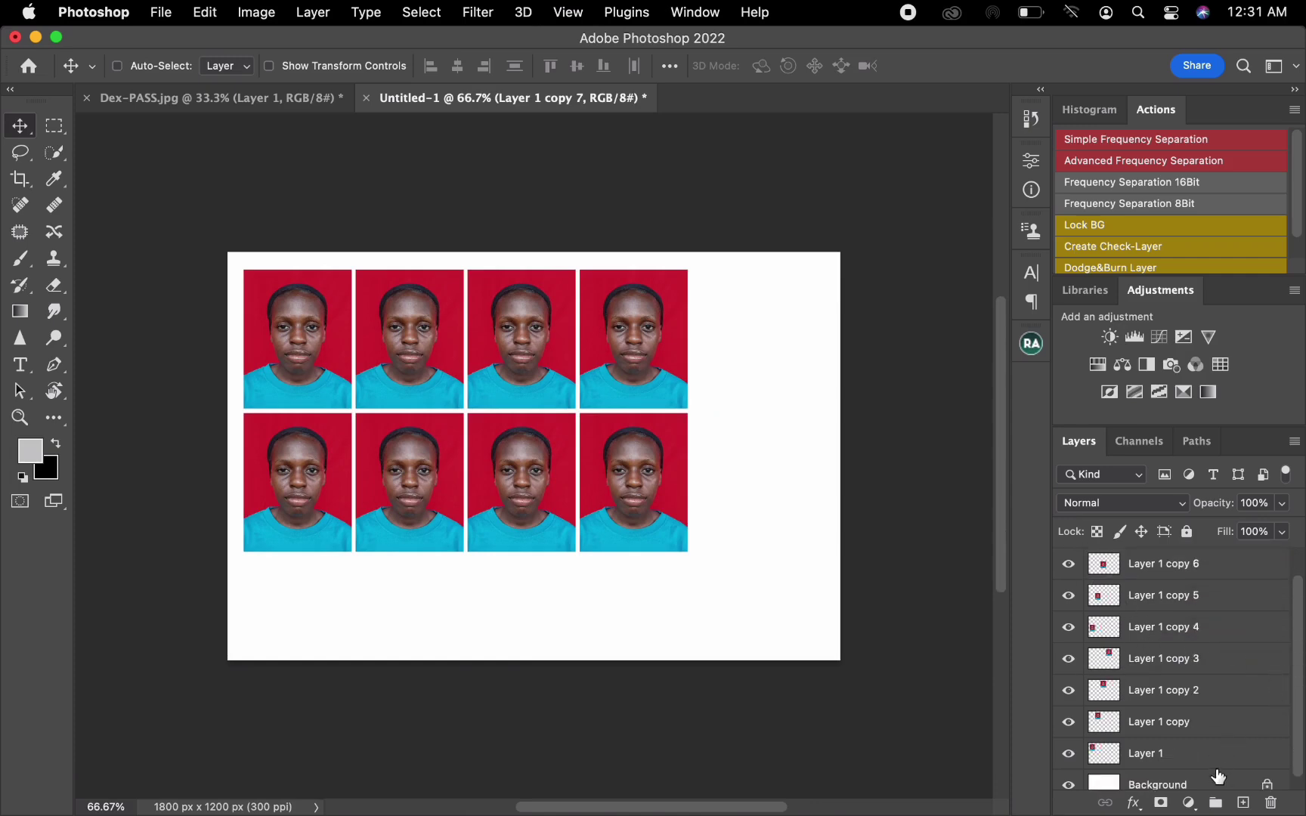
pyautogui.keyDown('shift'); pyautogui.click(1226, 759); pyautogui.keyUp('shift')
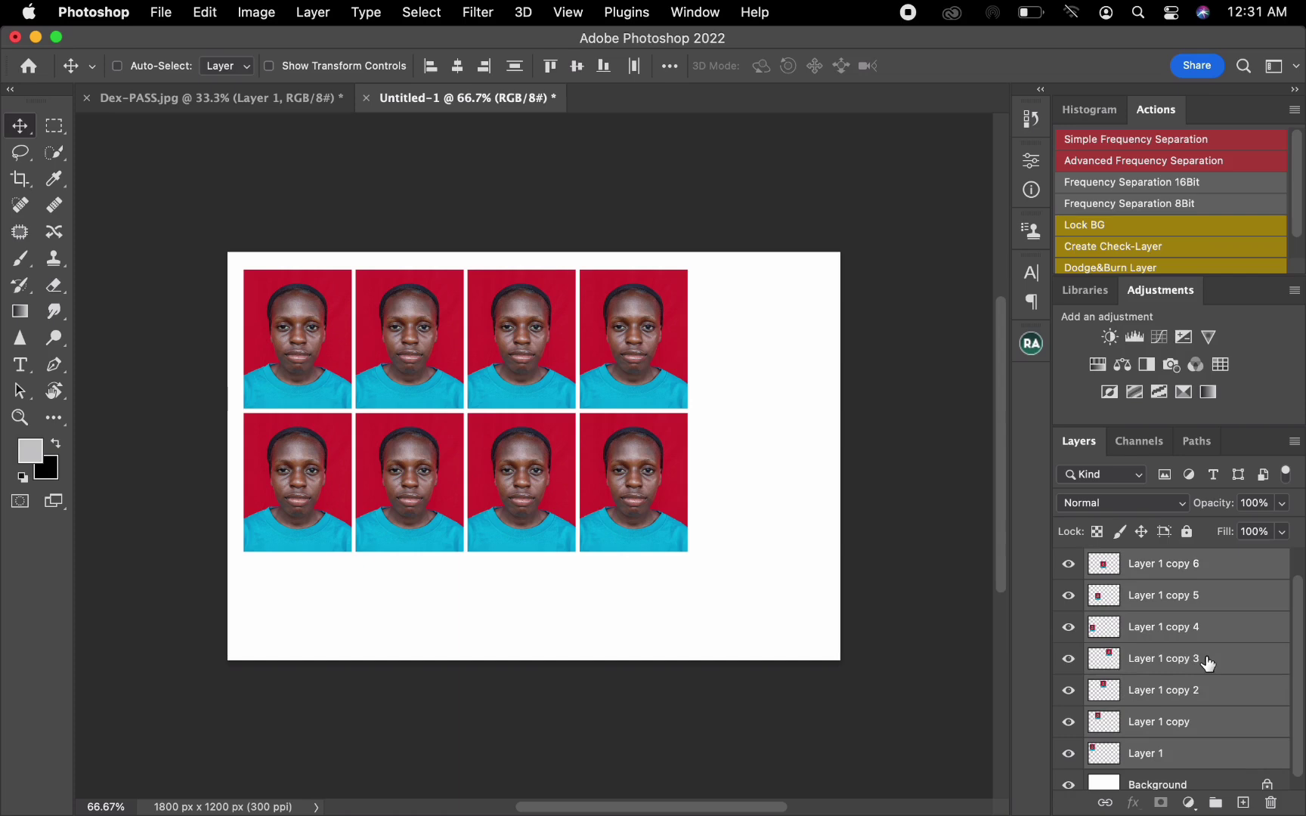
pyautogui.press('super+t')
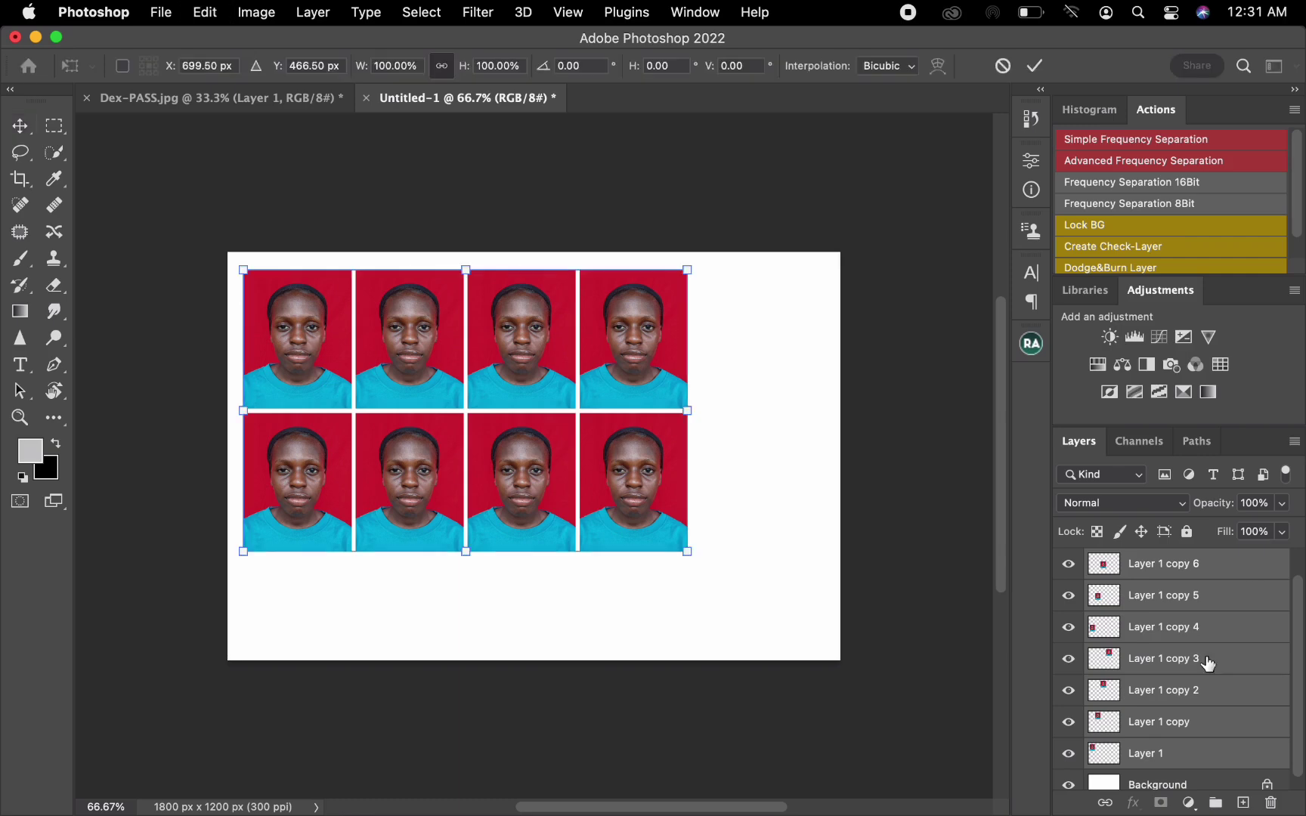
pyautogui.moveTo(690, 553); pyautogui.dragTo(796, 711)
pyautogui.moveTo(244, 264); pyautogui.dragTo(232, 256)
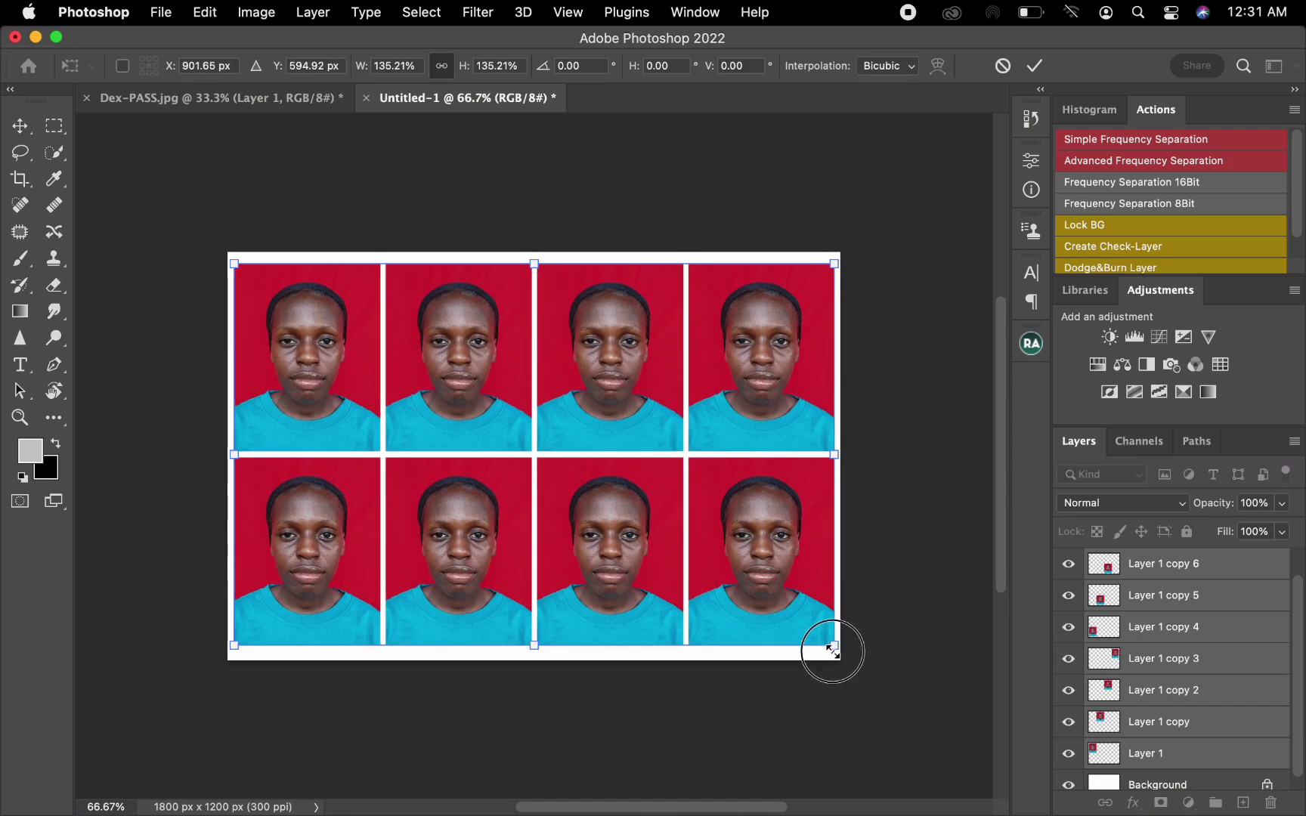
pyautogui.moveTo(833, 649); pyautogui.dragTo(835, 652)
# Step: Centre the enlarged portrait grid on the canvas at X 900 px, Y 600 px and apply the transform
pyautogui.press('Left')
pyautogui.press('Left')
pyautogui.press('Left')
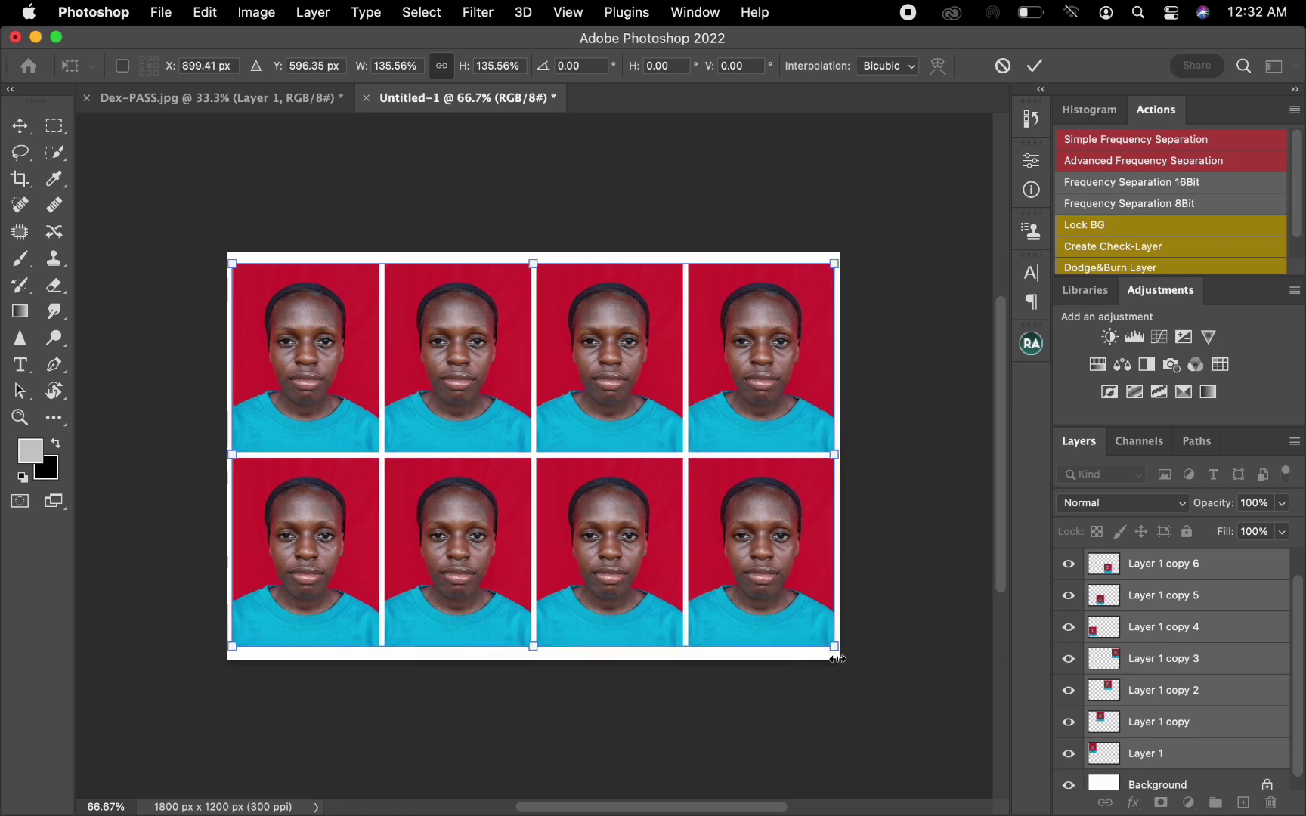
pyautogui.press('Right')
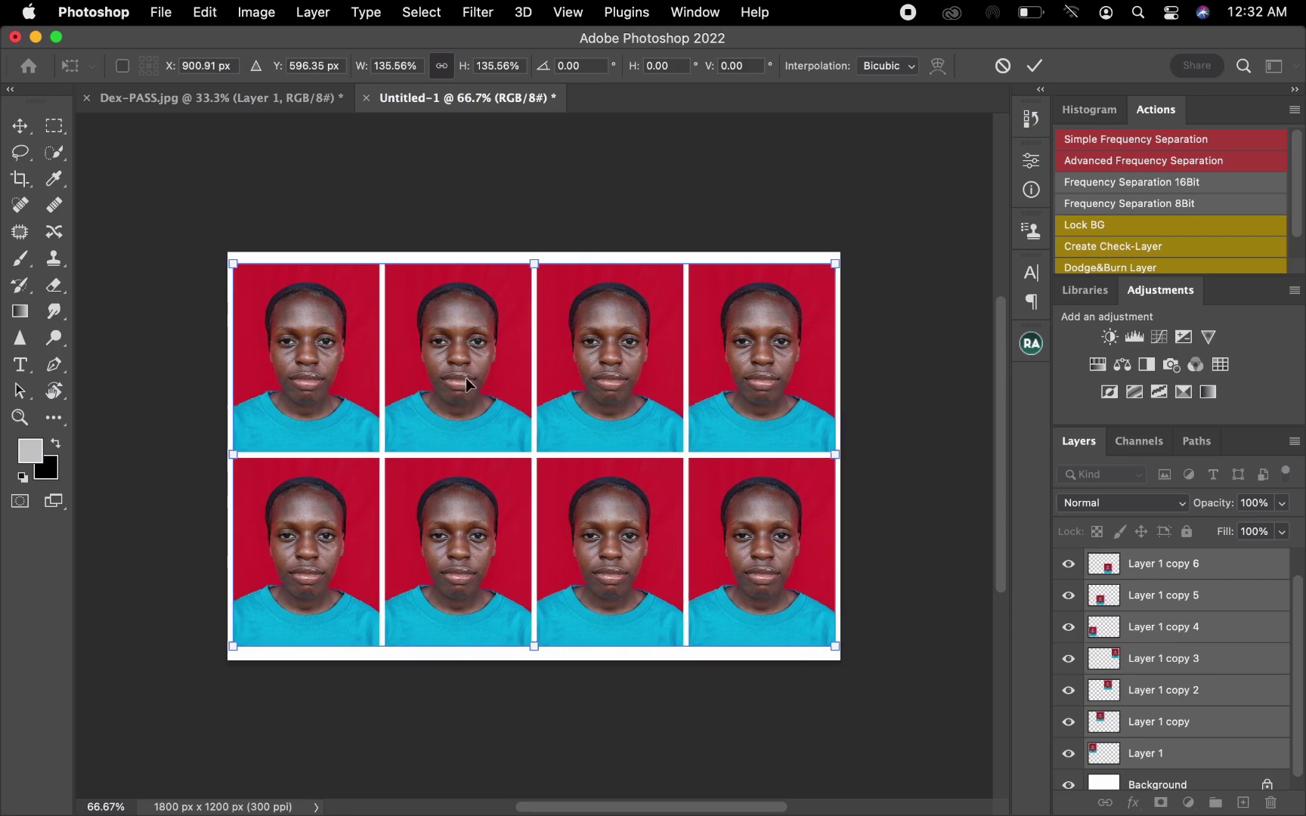
pyautogui.moveTo(475, 406); pyautogui.dragTo(467, 421)
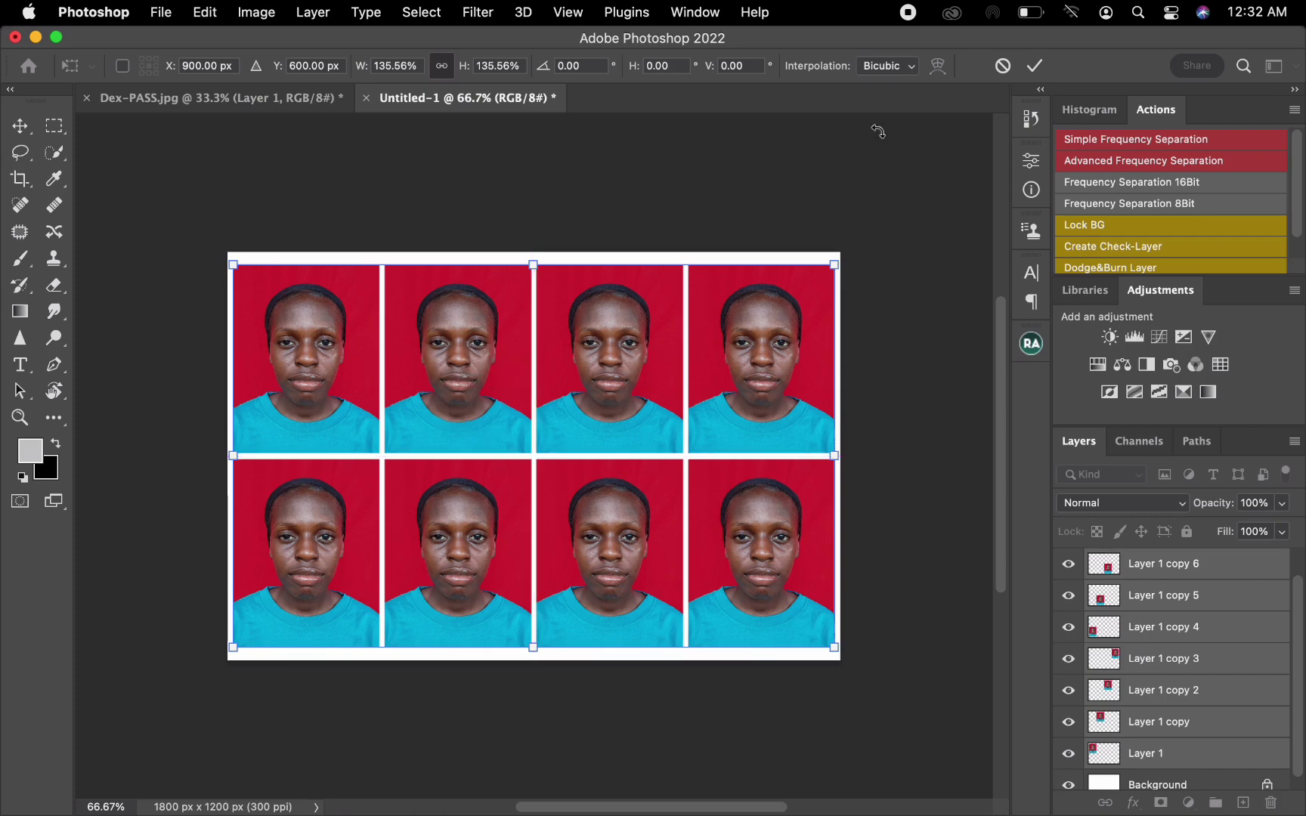
pyautogui.click(1035, 68)
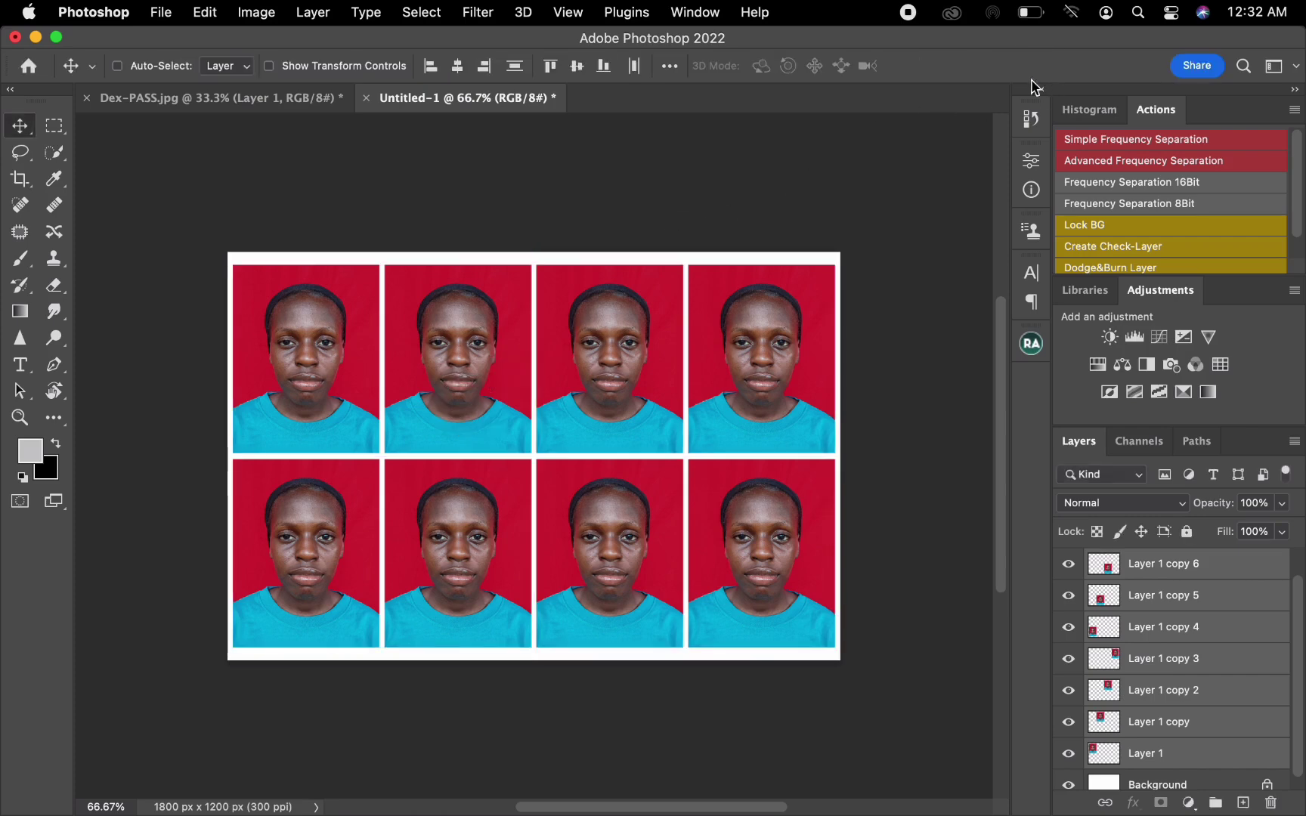
pyautogui.press('super+equal')
pyautogui.press('super+minus')
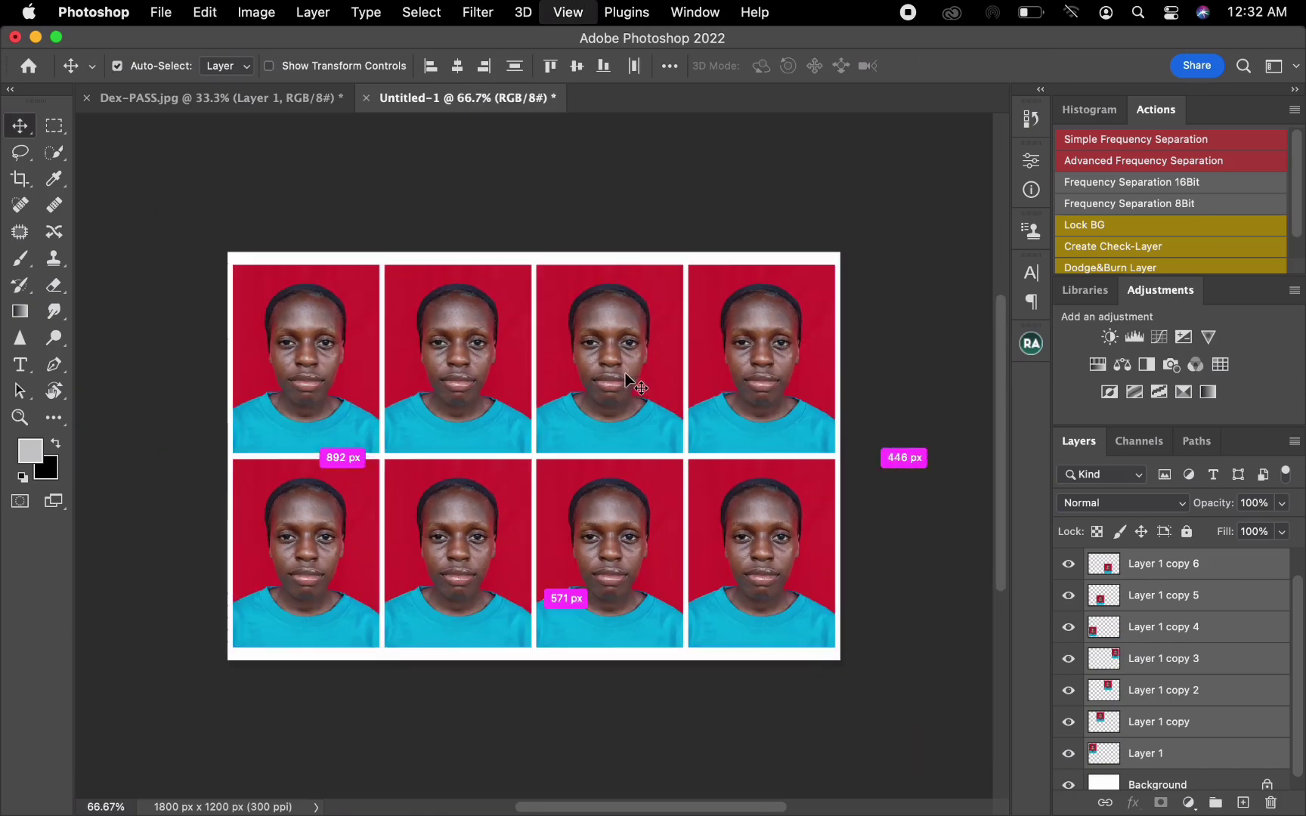